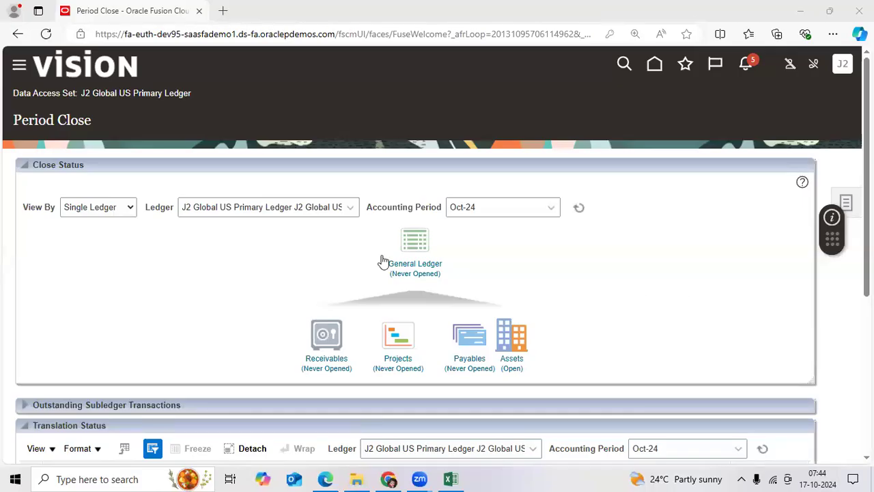
# Step: Switch to Excel and review the module-wise unit testing description and GL checklist on the CRP1 Trainings sheet
pyautogui.click(450, 478)
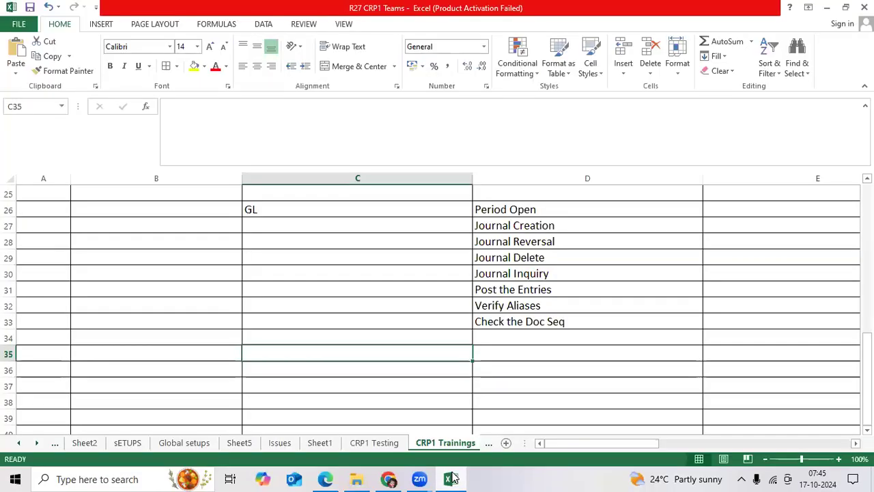
pyautogui.click(450, 478)
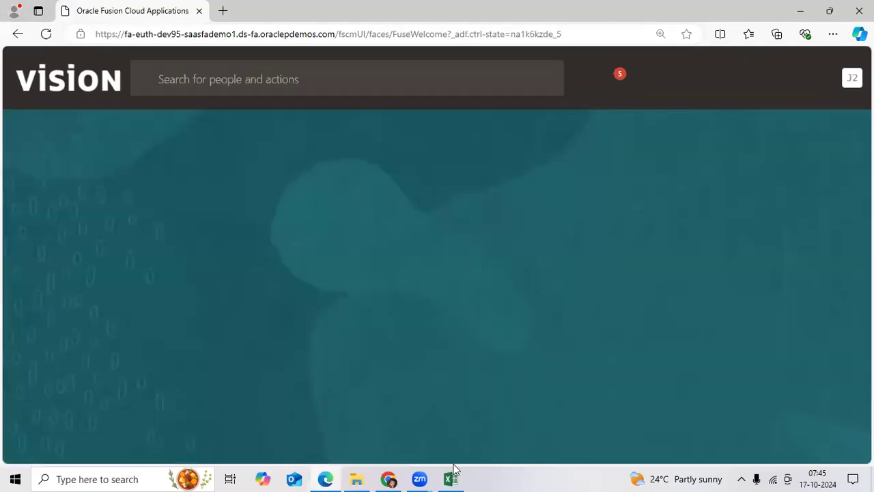
pyautogui.click(454, 471)
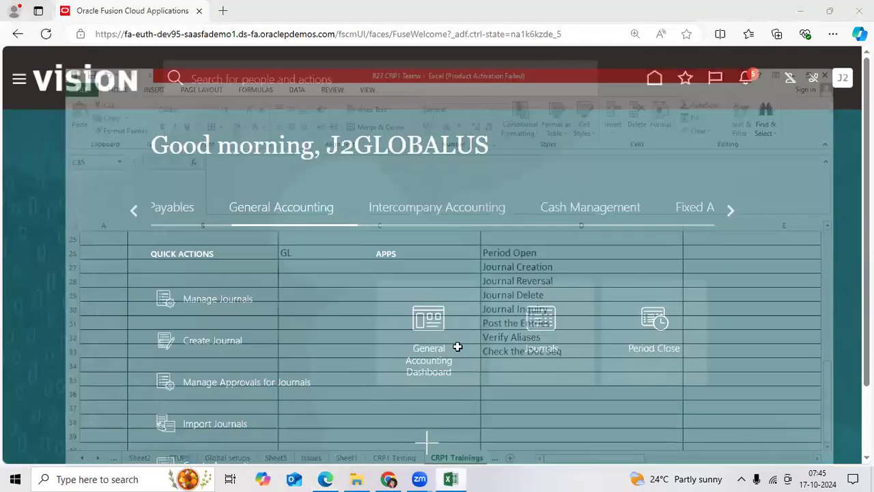
pyautogui.scroll(-1, 458, 343)
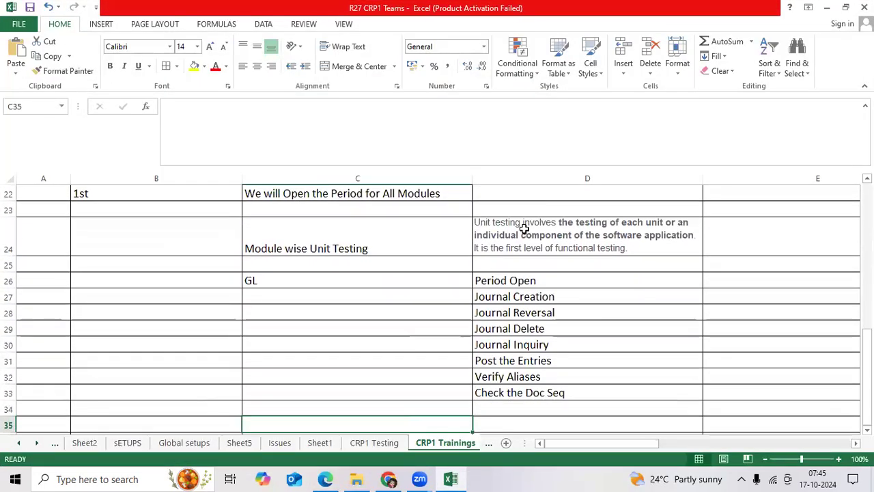
pyautogui.click(677, 243)
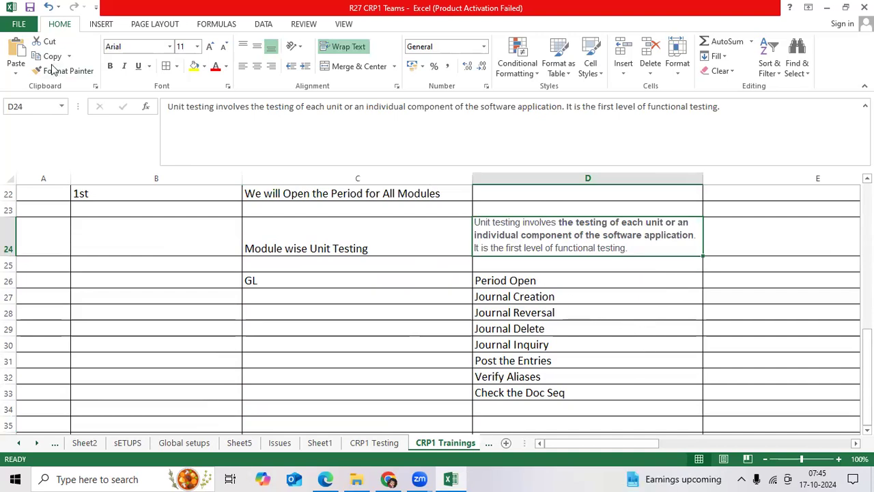
pyautogui.click(389, 478)
pyautogui.click(389, 479)
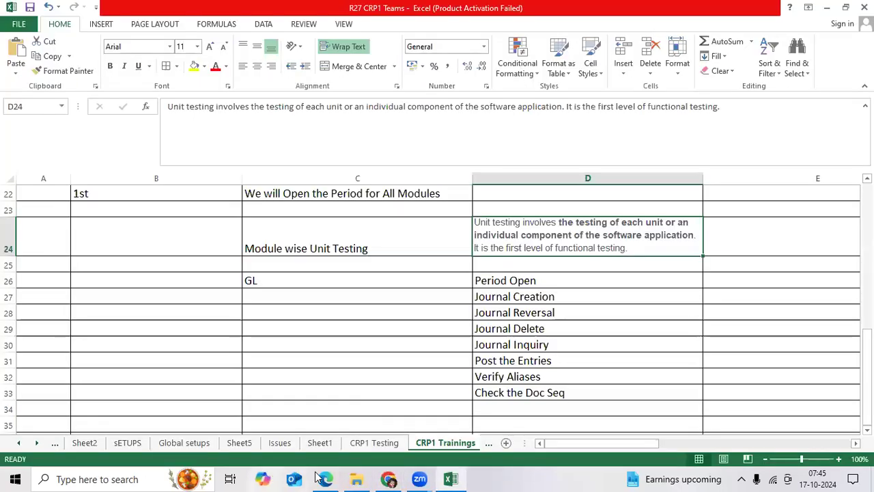
# Step: Switch to Oracle Fusion in Edge and start creating a new journal from the Journals work area
pyautogui.click(325, 478)
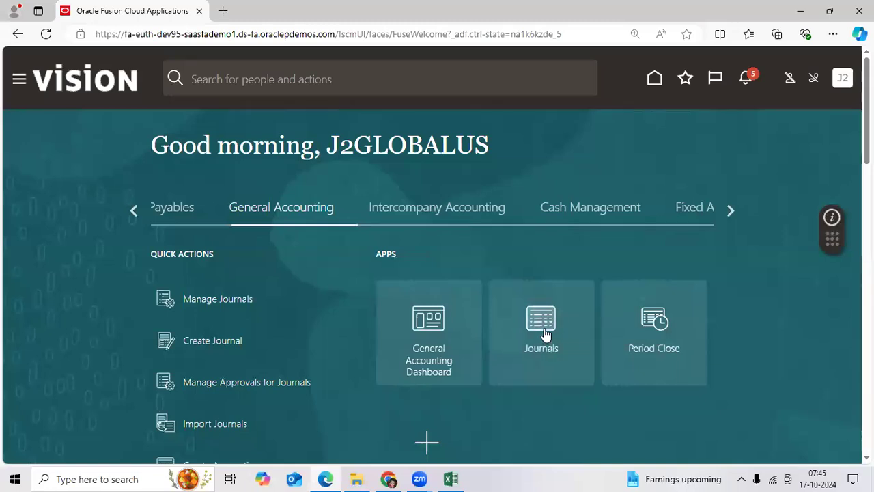
pyautogui.click(545, 334)
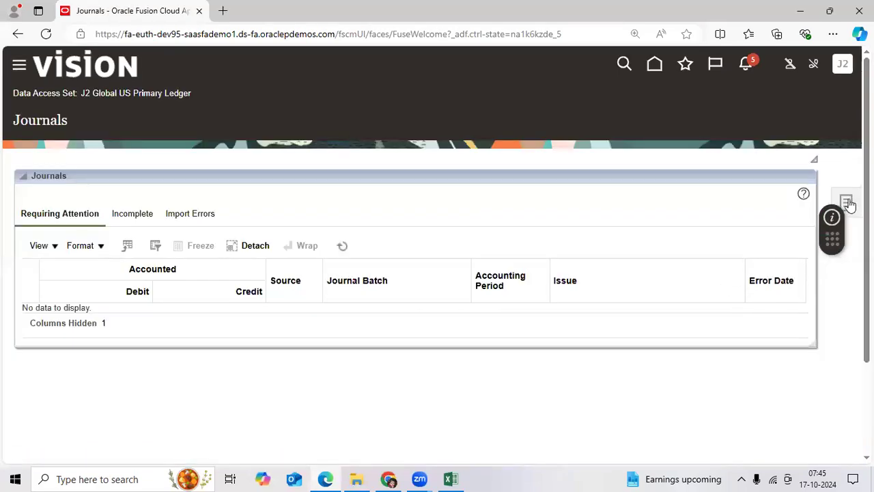
pyautogui.click(846, 202)
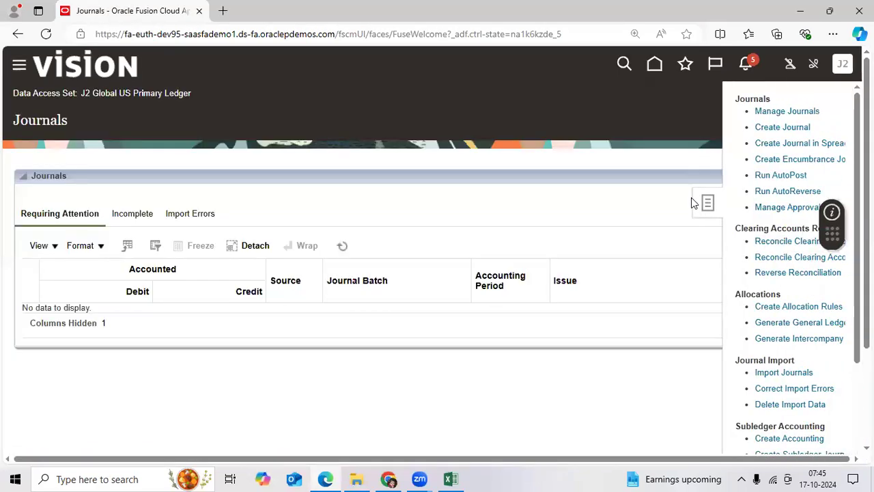
pyautogui.click(770, 130)
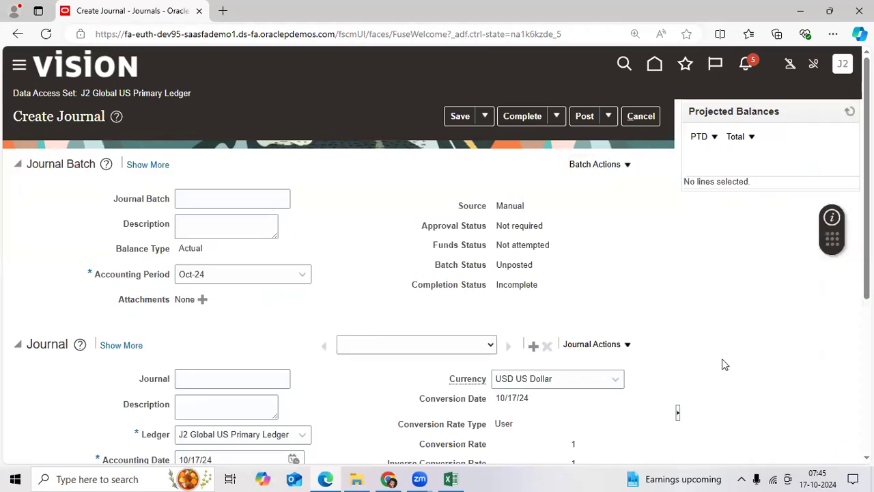
# Step: Examine the journal batch and journal header fields, including the required Ledger, Accounting Date and Currency
pyautogui.scroll(-4, 725, 364)
pyautogui.scroll(4, 719, 365)
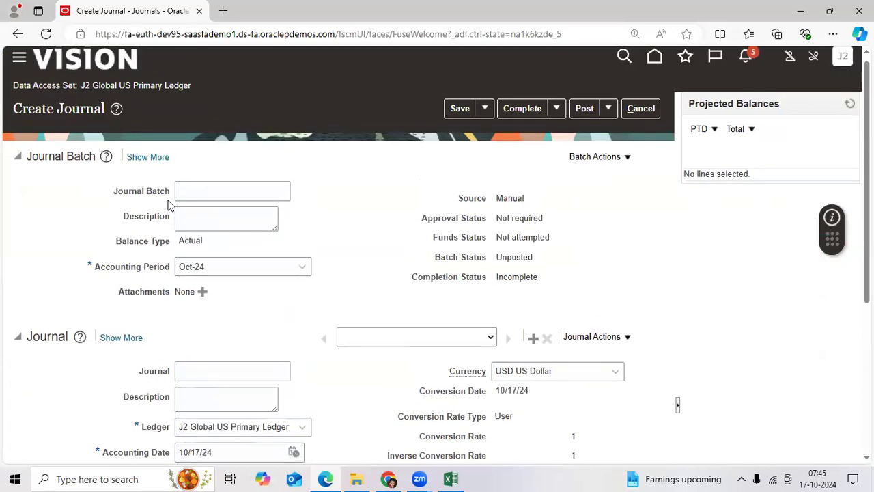
pyautogui.click(190, 192)
pyautogui.click(190, 221)
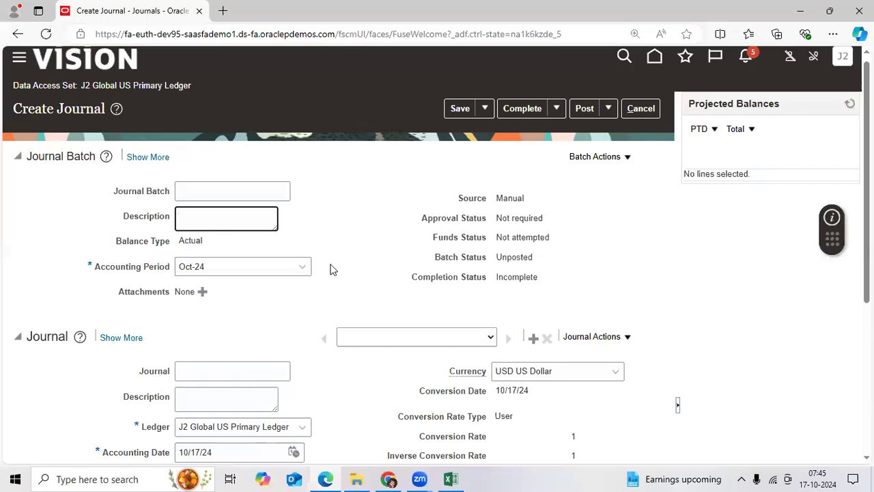
pyautogui.scroll(-3, 333, 271)
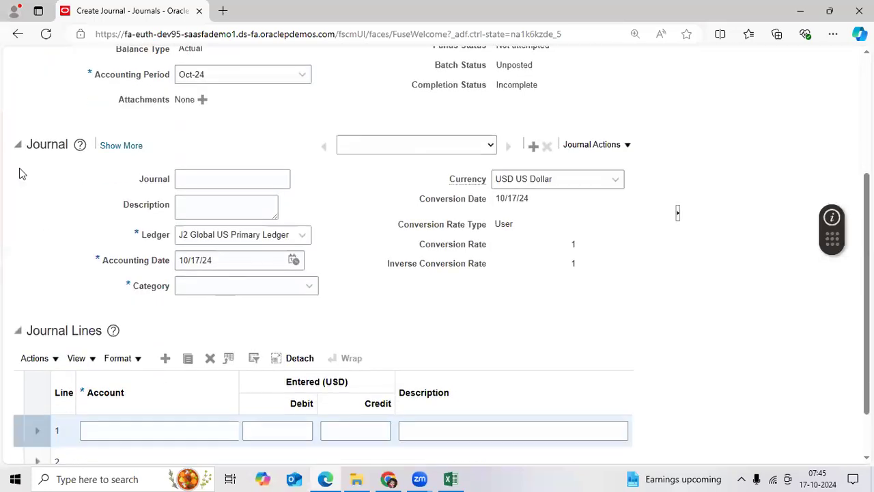
pyautogui.doubleClick(140, 236)
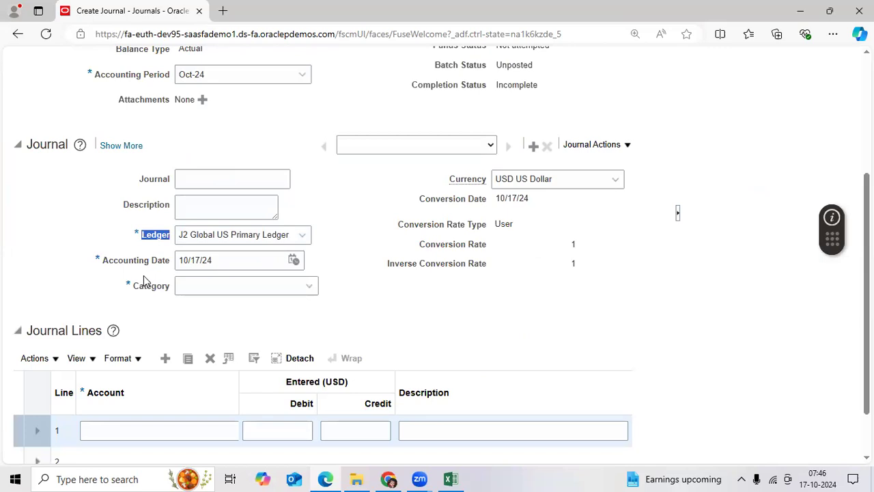
pyautogui.click(134, 254)
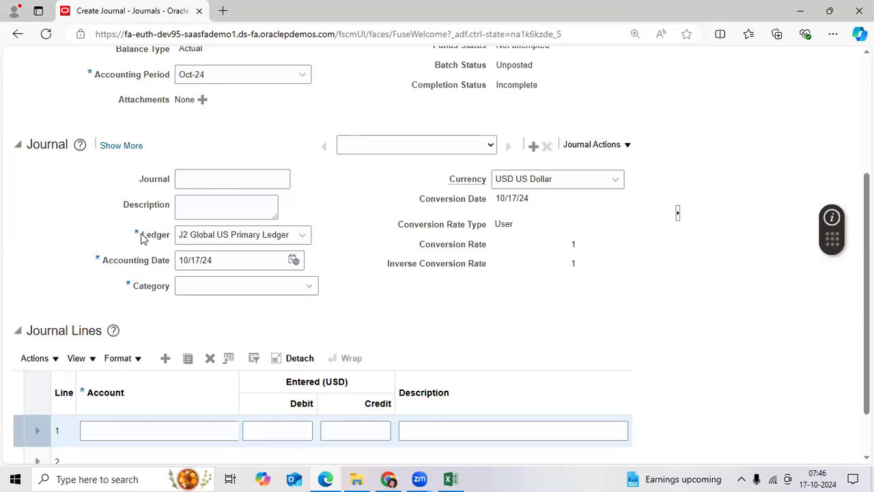
pyautogui.doubleClick(172, 239)
pyautogui.click(101, 260)
pyautogui.moveTo(102, 264); pyautogui.dragTo(172, 264)
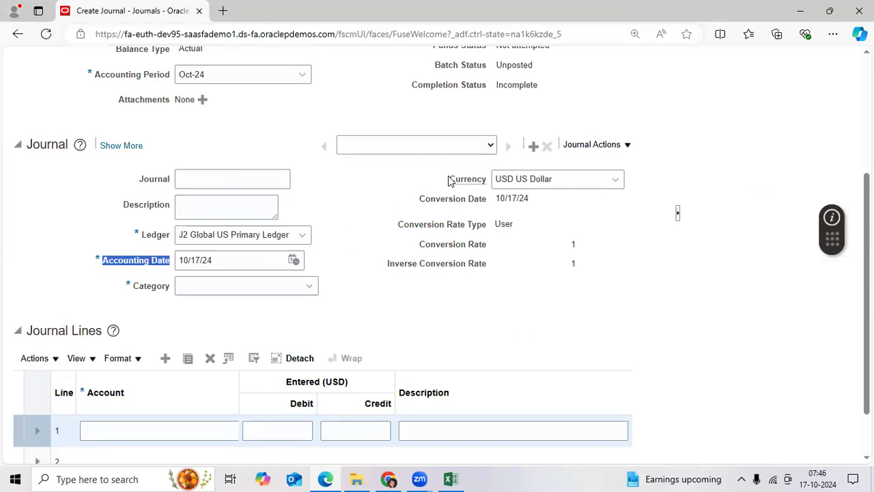
pyautogui.moveTo(449, 180); pyautogui.dragTo(487, 179)
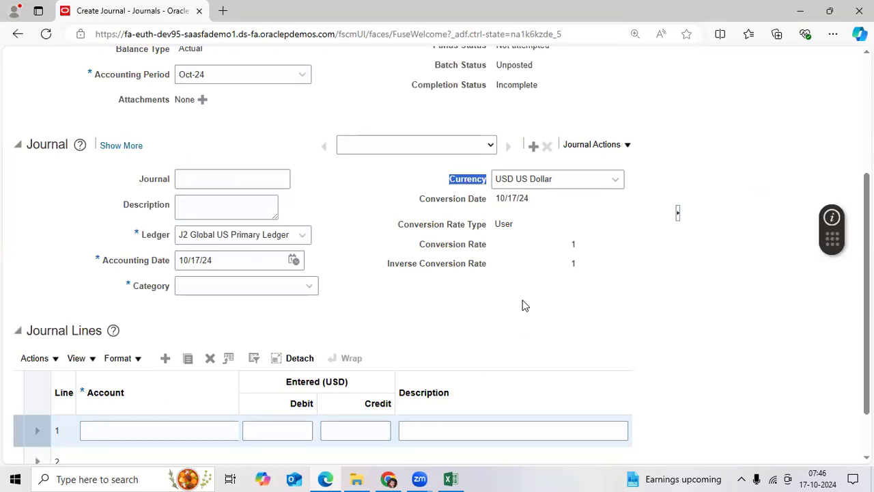
pyautogui.scroll(3, 522, 302)
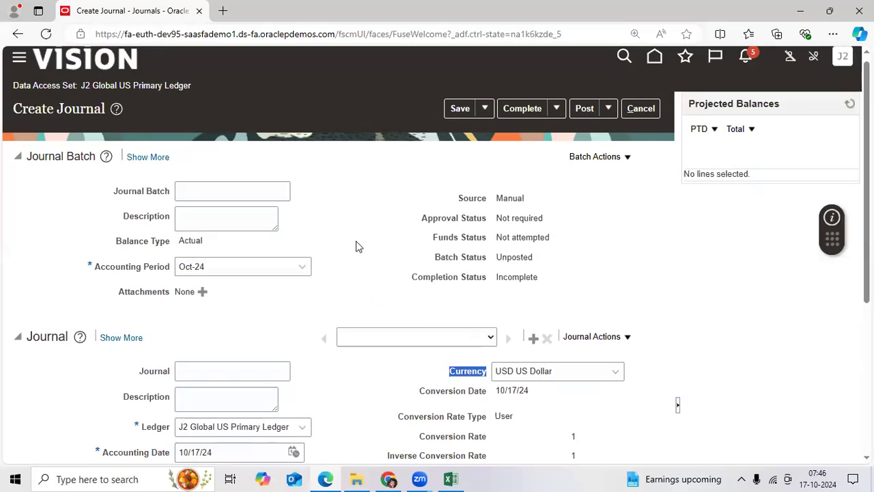
pyautogui.click(355, 241)
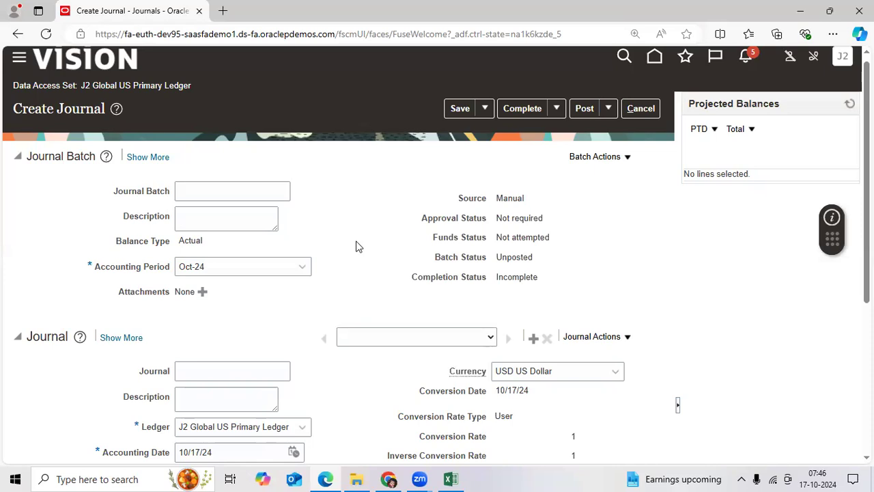
# Step: Name the journal batch Test_JE_Batch and enter the same text as the batch description
pyautogui.click(240, 189)
pyautogui.write('Test_Batc')
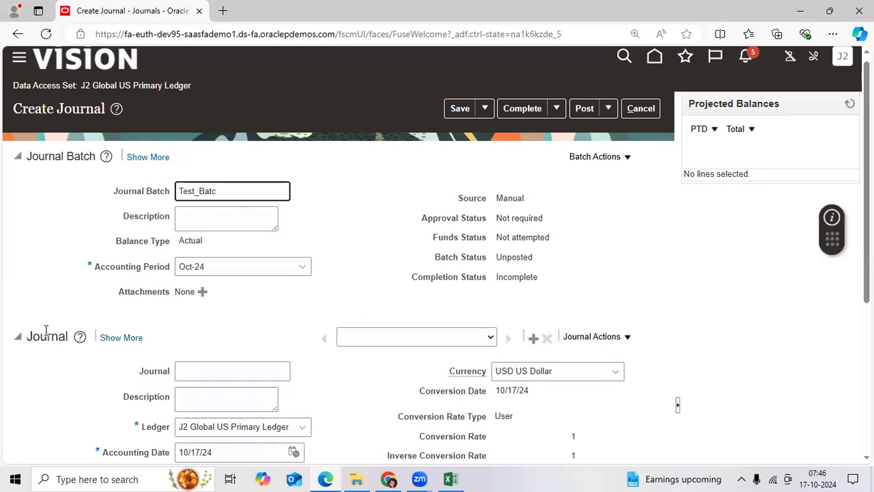
pyautogui.press('BackSpace')
pyautogui.press('BackSpace')
pyautogui.press('BackSpace')
pyautogui.press('BackSpace')
pyautogui.write('J')
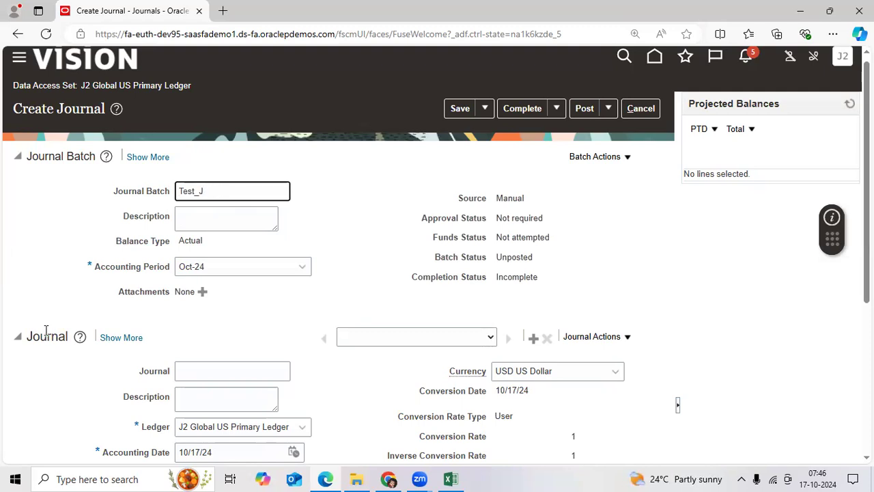
pyautogui.write('E_Batch')
pyautogui.hotkey('ctrl', 'a')
pyautogui.hotkey('ctrl', 'c')
pyautogui.click(236, 215)
pyautogui.hotkey('ctrl', 'v')
# Step: Name the journal Material Purchased and enter the same text as the journal description
pyautogui.scroll(-2, 239, 246)
pyautogui.click(234, 245)
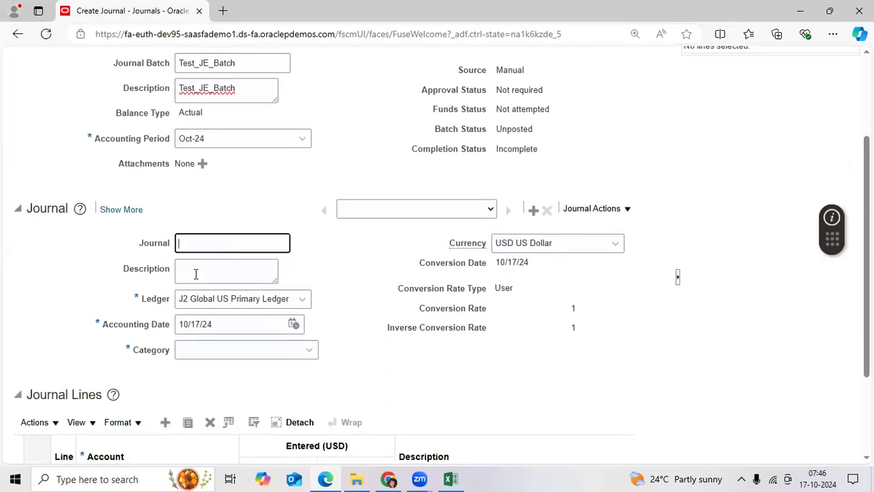
pyautogui.write('Material Purchas')
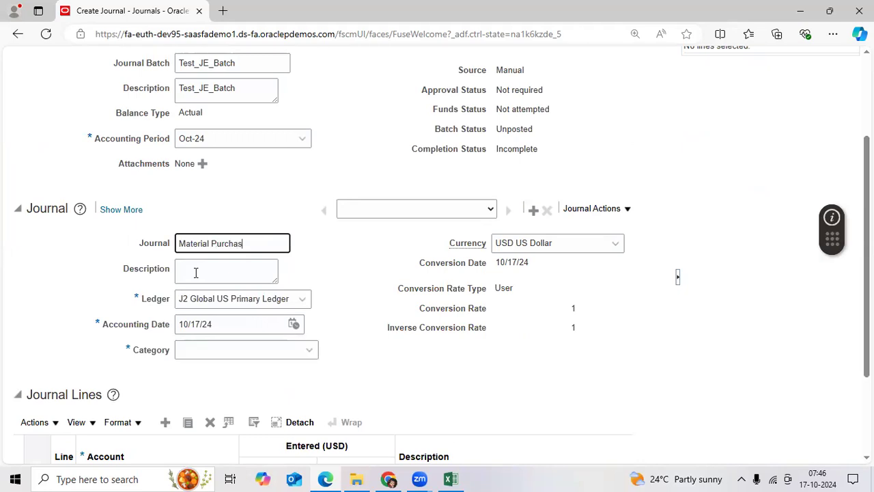
pyautogui.moveTo(263, 242); pyautogui.dragTo(176, 250)
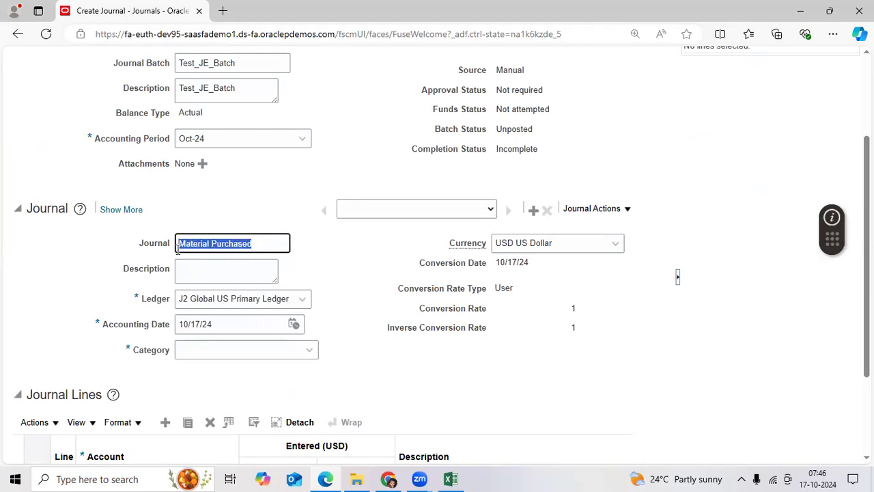
pyautogui.click(237, 266)
pyautogui.hotkey('ctrl', 'v')
pyautogui.scroll(-2, 247, 232)
pyautogui.click(247, 222)
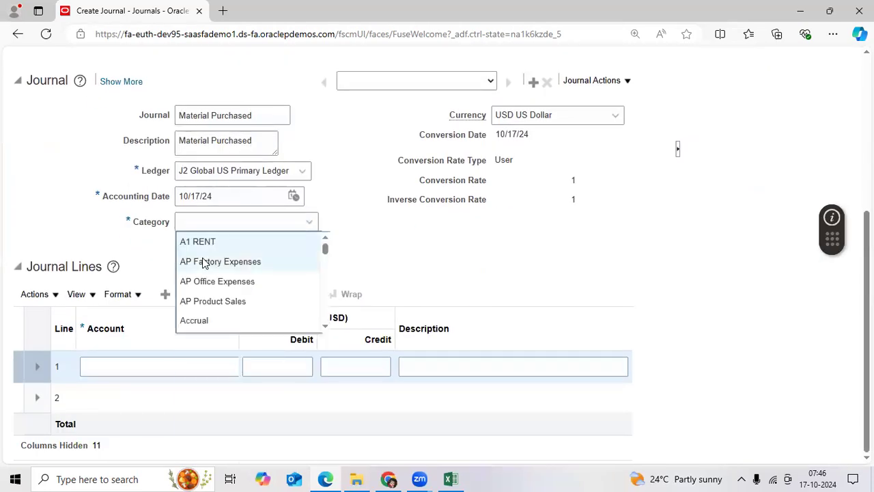
pyautogui.click(203, 263)
pyautogui.click(139, 226)
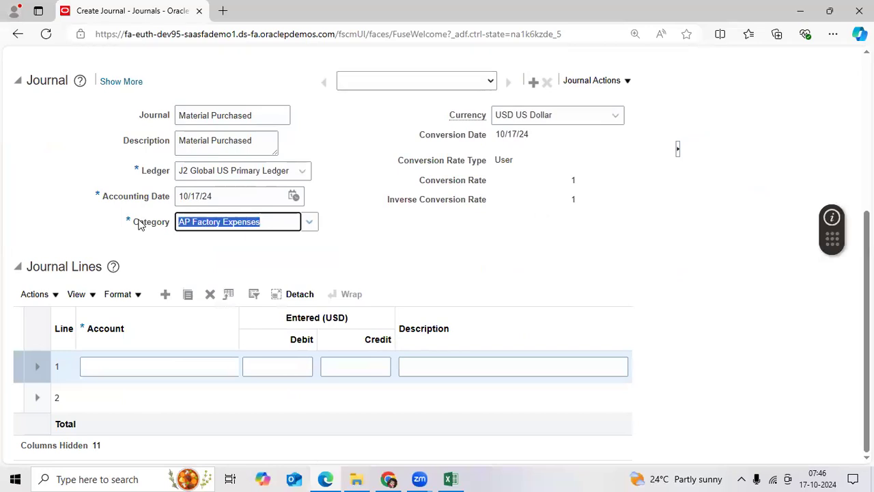
pyautogui.press('Delete')
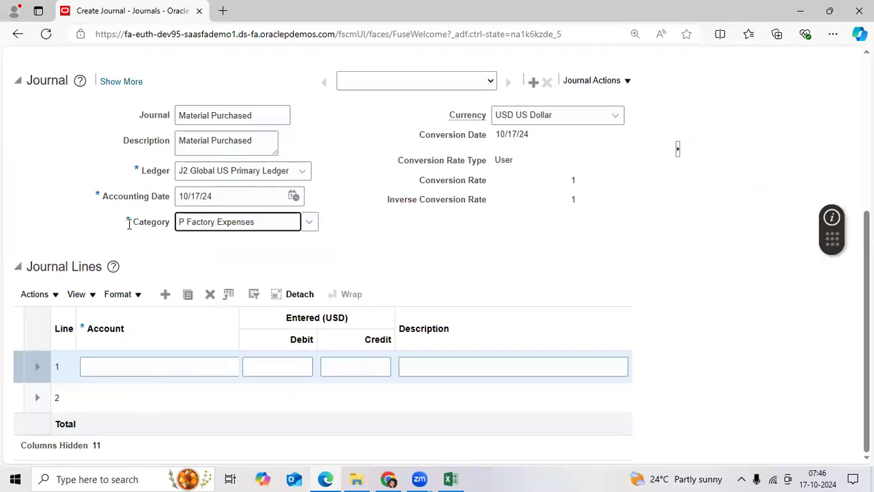
pyautogui.press('Delete')
pyautogui.press('Delete')
pyautogui.press('Delete')
pyautogui.press('Delete')
pyautogui.press('Delete')
pyautogui.press('Delete')
pyautogui.press('Delete')
pyautogui.press('Delete')
pyautogui.press('Delete')
pyautogui.press('Delete')
pyautogui.press('Delete')
pyautogui.press('Delete')
pyautogui.press('Delete')
pyautogui.press('Delete')
pyautogui.press('Delete')
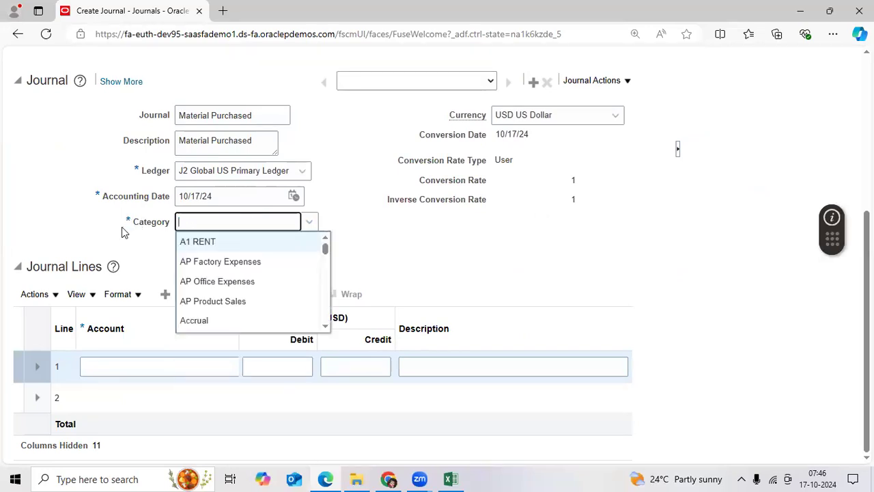
# Step: Set the journal category to Purchase Invoices
pyautogui.write('pur')
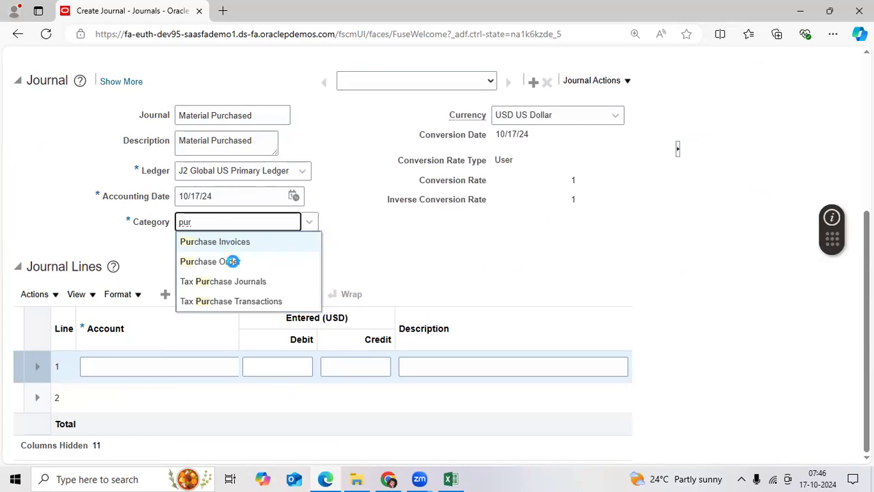
pyautogui.press('Return')
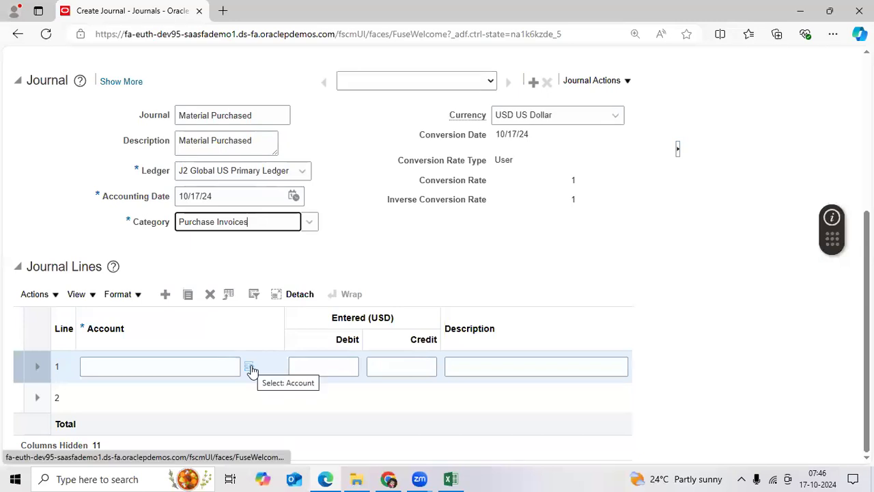
# Step: Open the account selection for journal line 1 and set Company to 105 and Departments to 000
pyautogui.click(249, 366)
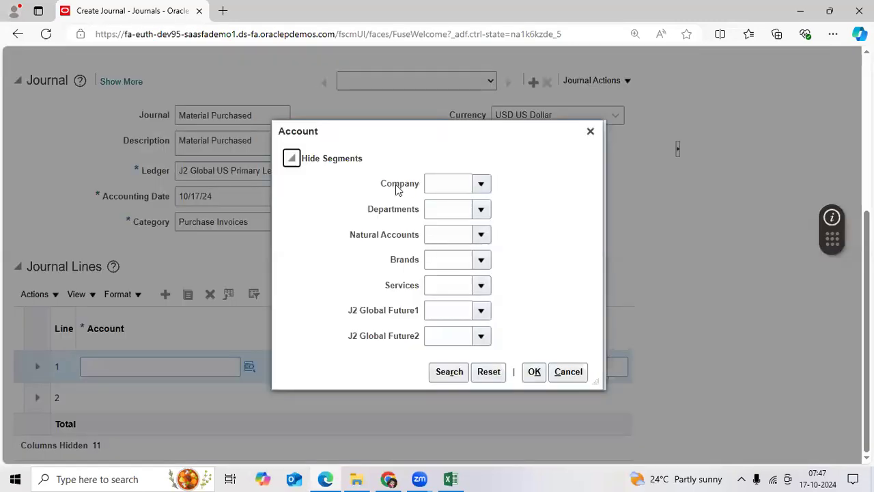
pyautogui.click(481, 184)
pyautogui.click(499, 211)
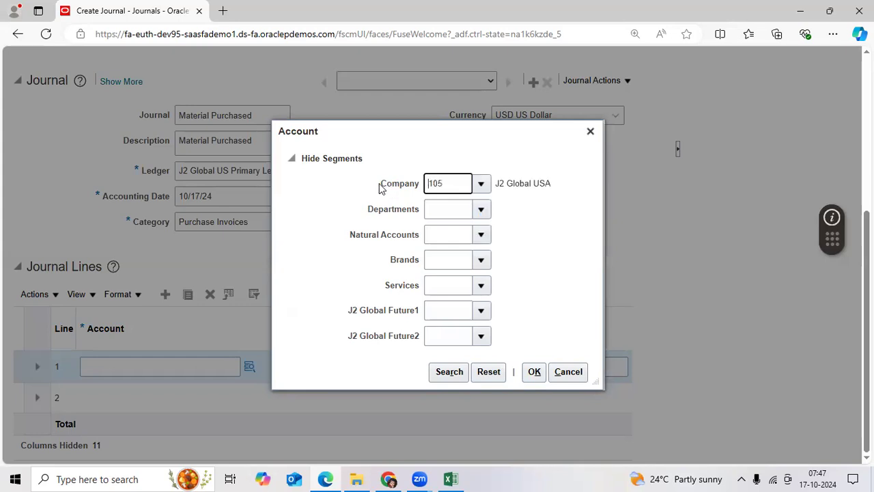
pyautogui.moveTo(381, 188); pyautogui.dragTo(422, 189)
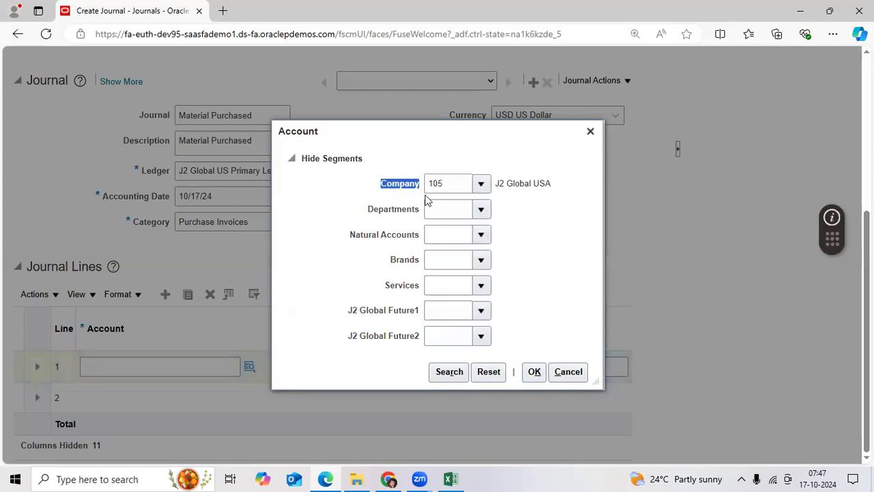
pyautogui.click(481, 210)
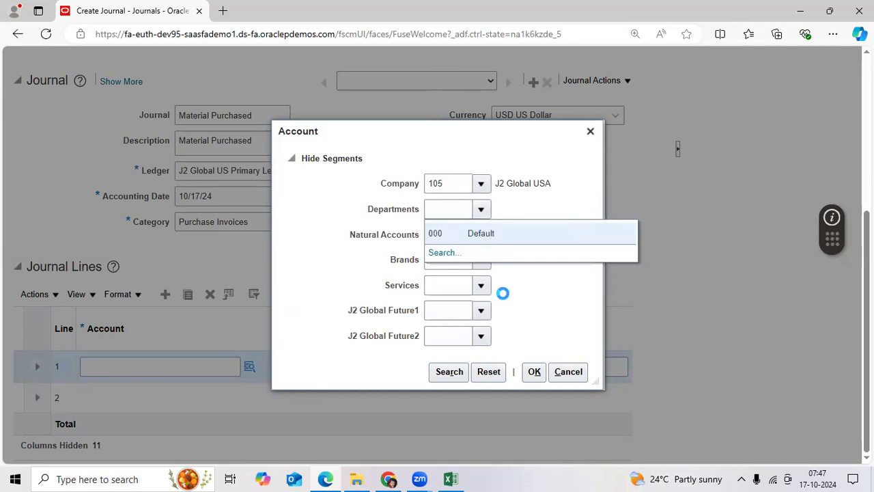
pyautogui.press('Return')
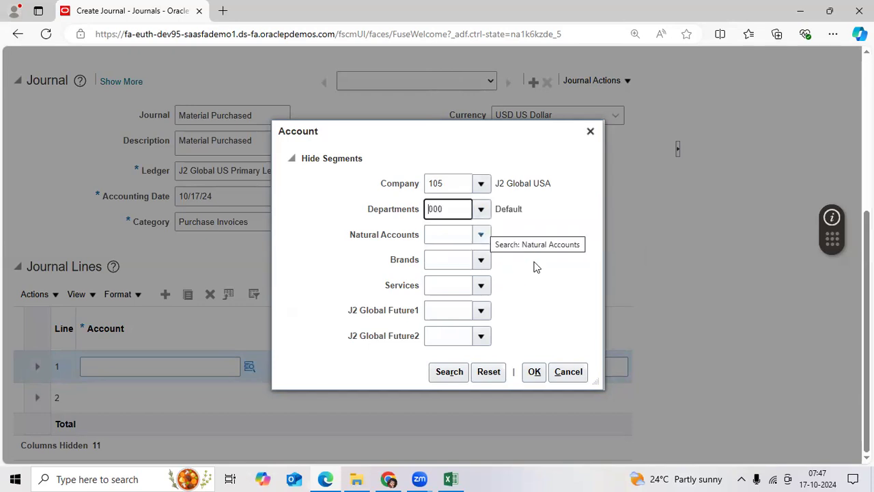
# Step: Search the natural accounts for value 14, and broaden the search to value 1
pyautogui.click(534, 364)
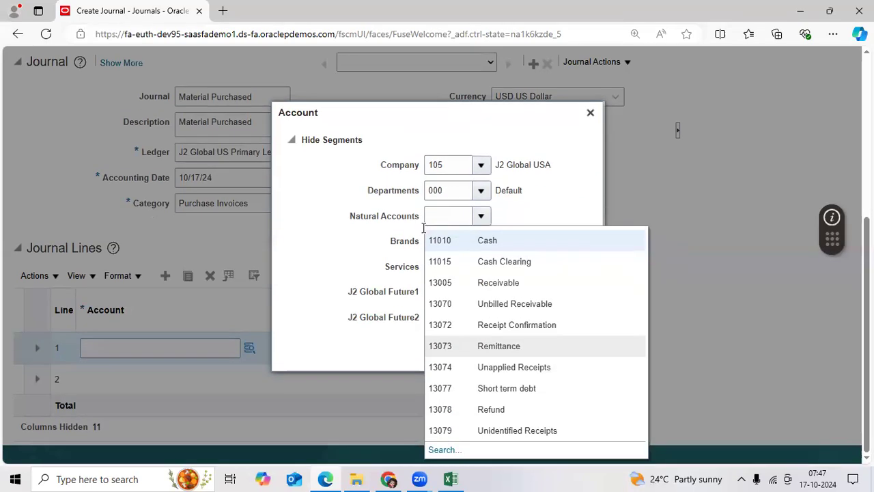
pyautogui.click(496, 286)
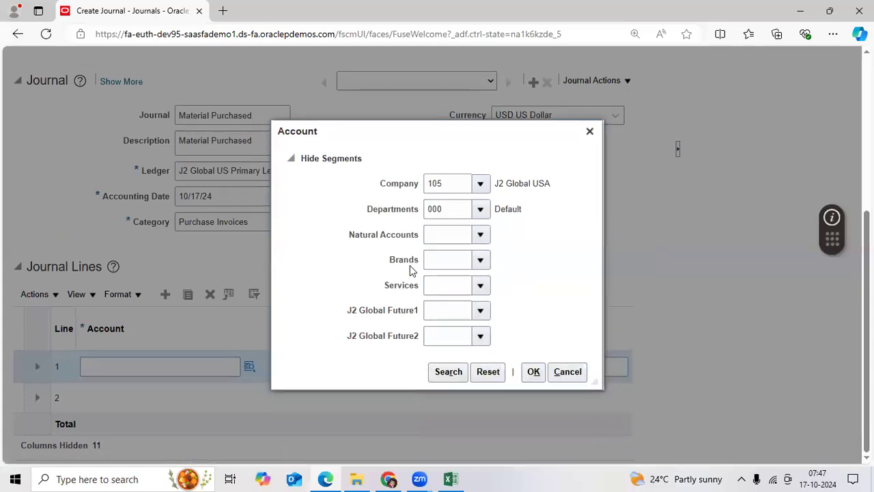
pyautogui.write('14')
pyautogui.press('Return')
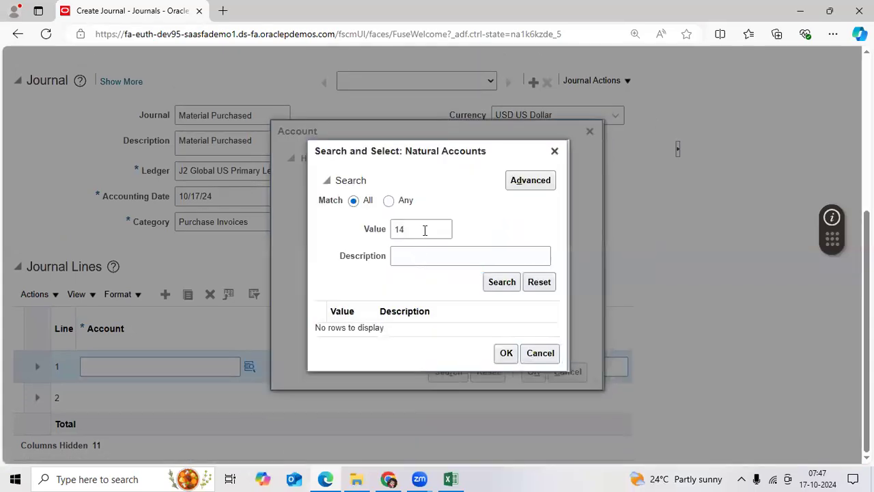
pyautogui.press('BackSpace')
pyautogui.press('Return')
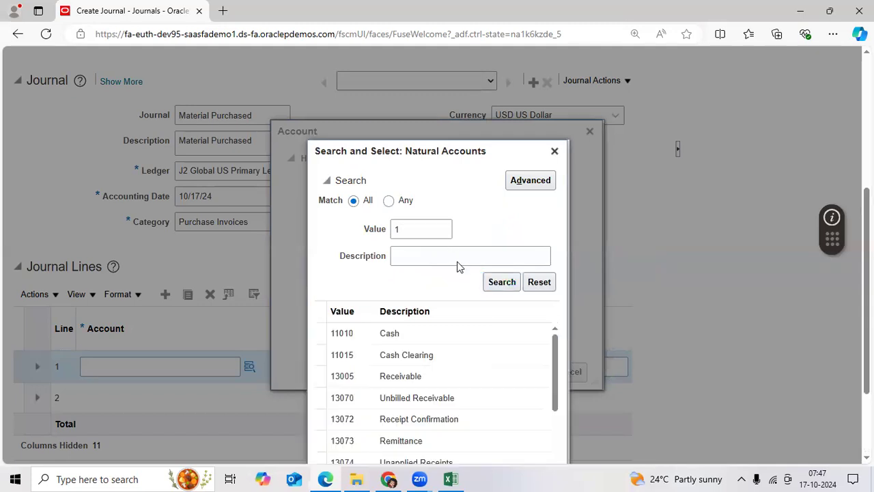
pyautogui.scroll(-2, 464, 269)
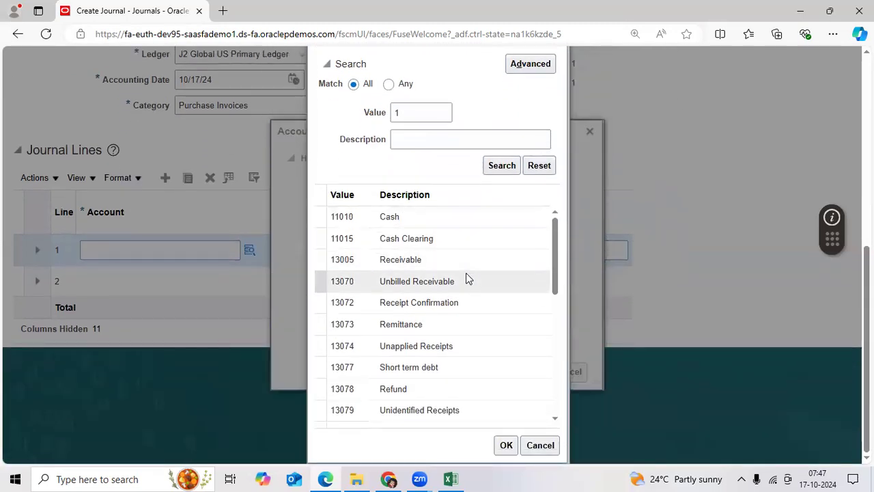
# Step: Search the natural accounts for value 5 and select 52146 Freight for line 1
pyautogui.click(398, 115)
pyautogui.press('BackSpace')
pyautogui.write('5')
pyautogui.click(501, 165)
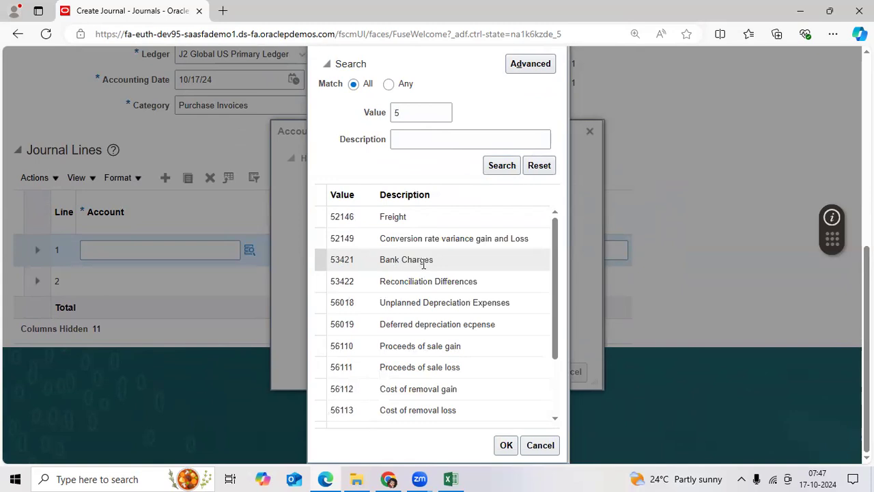
pyautogui.click(441, 220)
pyautogui.click(502, 444)
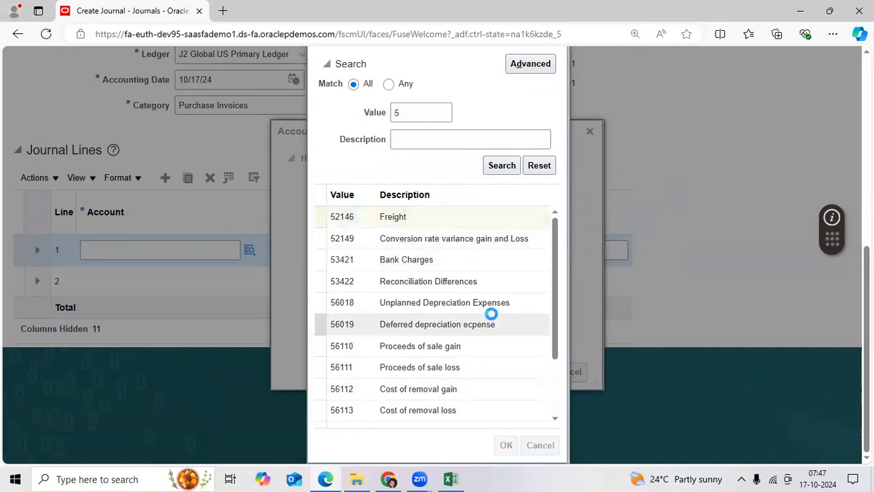
pyautogui.click(479, 259)
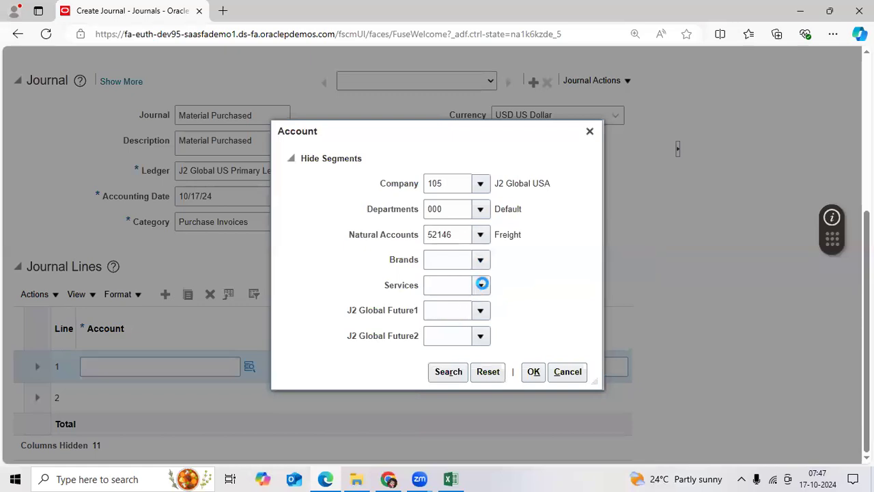
# Step: Clear the Freight natural account, enter 14, and reopen the natural account search with the value shortened to 1
pyautogui.click(449, 235)
pyautogui.doubleClick(444, 234)
pyautogui.press('BackSpace')
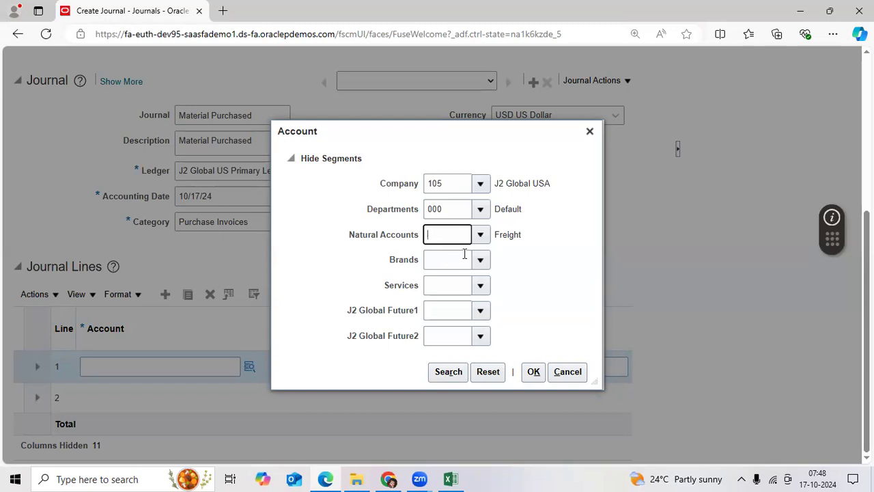
pyautogui.write('14')
pyautogui.click(482, 236)
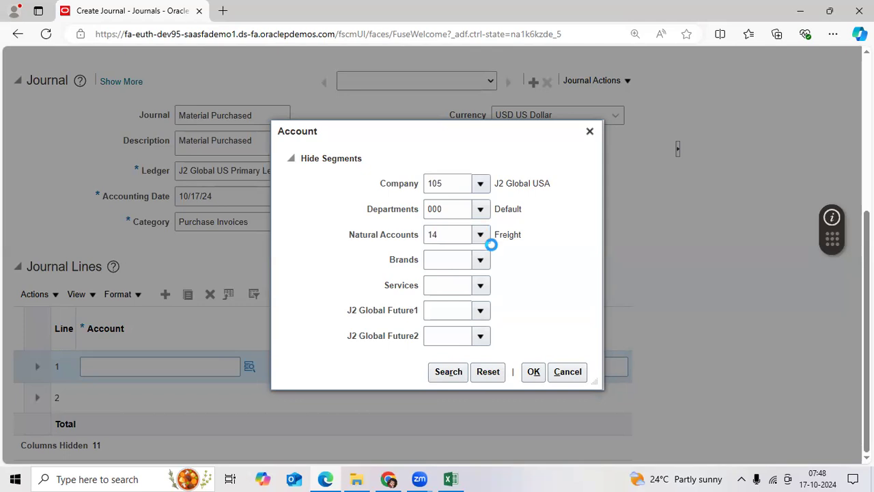
pyautogui.scroll(-2, 551, 367)
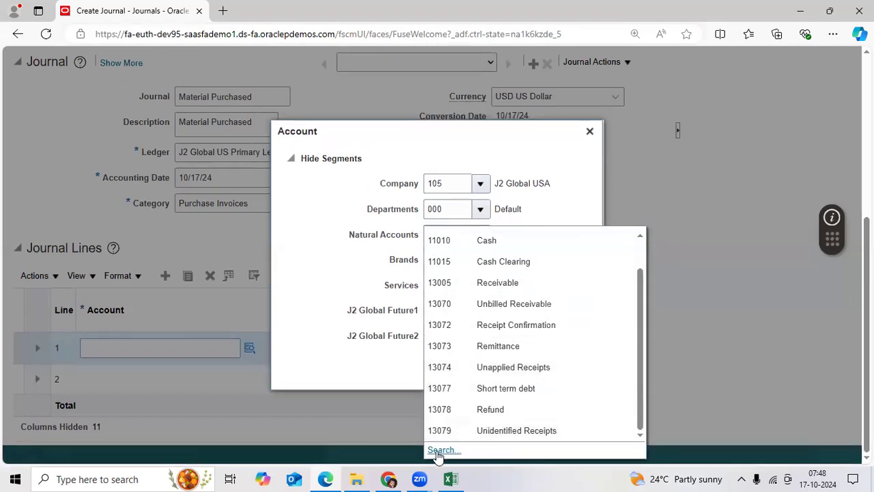
pyautogui.scroll(1, 437, 220)
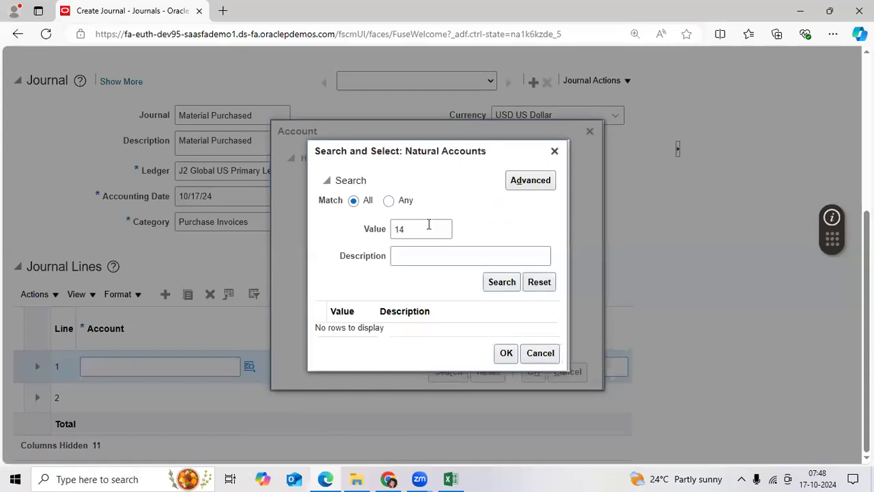
pyautogui.press('BackSpace')
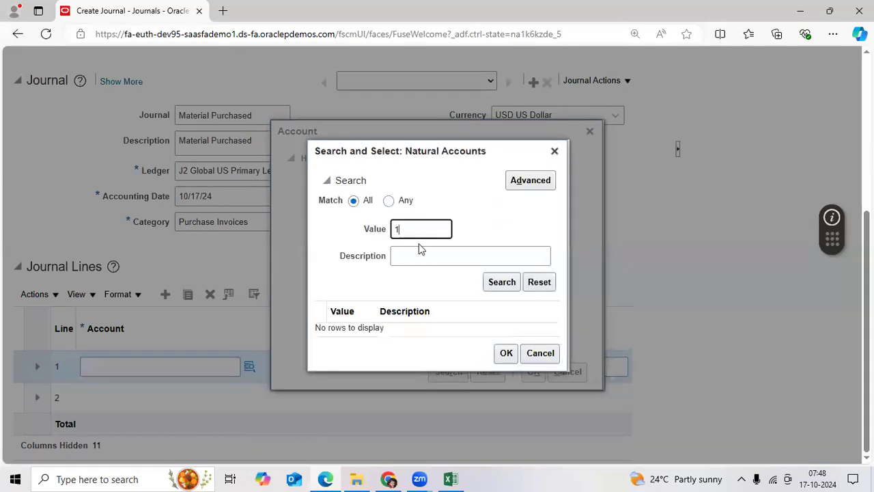
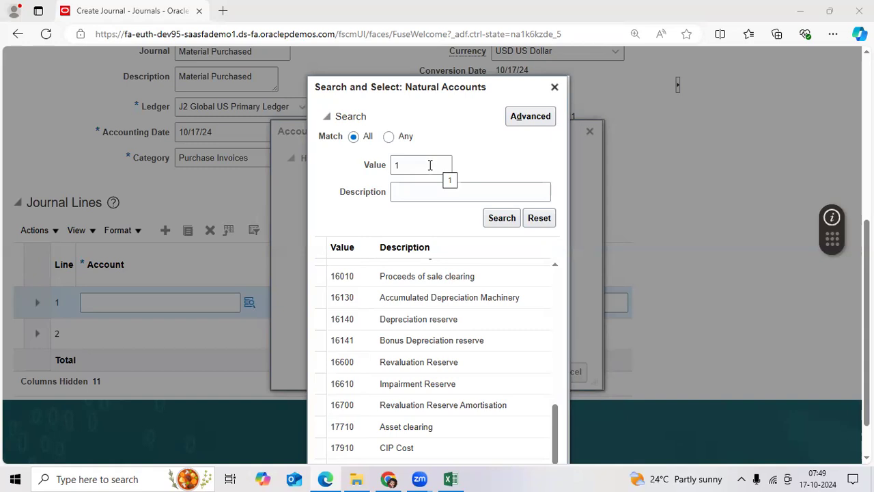
# Step: Search the natural accounts again with the value 14
pyautogui.click(430, 164)
pyautogui.click(489, 220)
pyautogui.write('14')
pyautogui.click(489, 219)
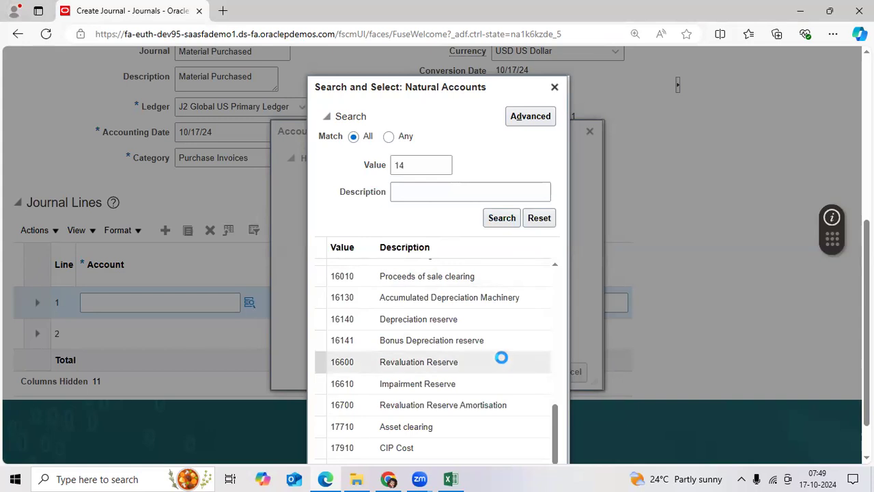
# Step: Search the natural accounts for 1, narrow the value to 14, and select 14010 Material for line 1
pyautogui.click(435, 235)
pyautogui.press('BackSpace')
pyautogui.press('Return')
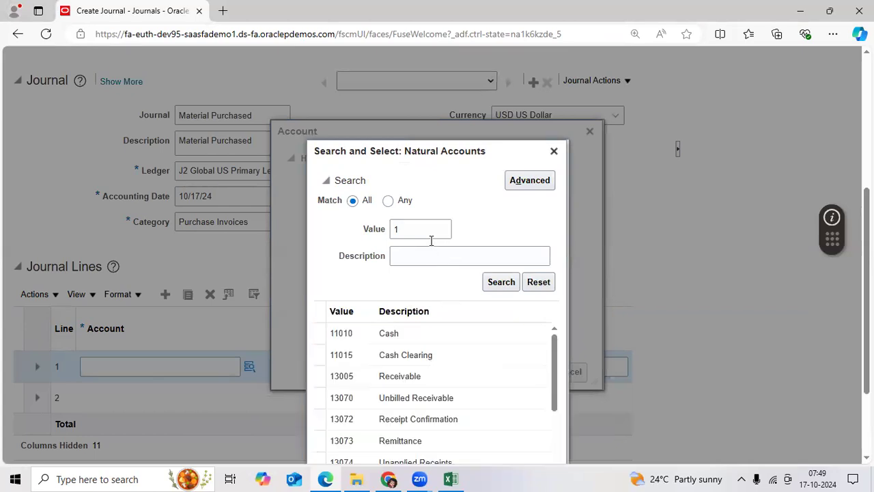
pyautogui.scroll(-1, 431, 241)
pyautogui.scroll(-2, 431, 247)
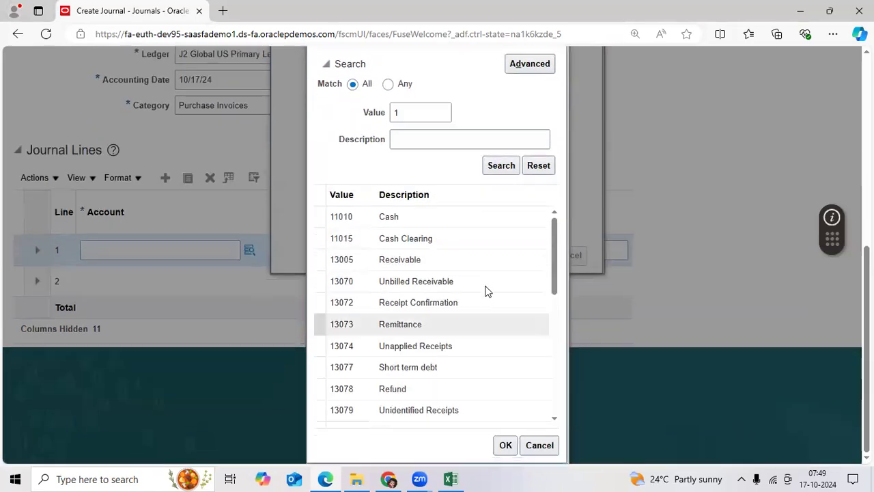
pyautogui.click(418, 115)
pyautogui.write('4')
pyautogui.press('Return')
pyautogui.doubleClick(403, 327)
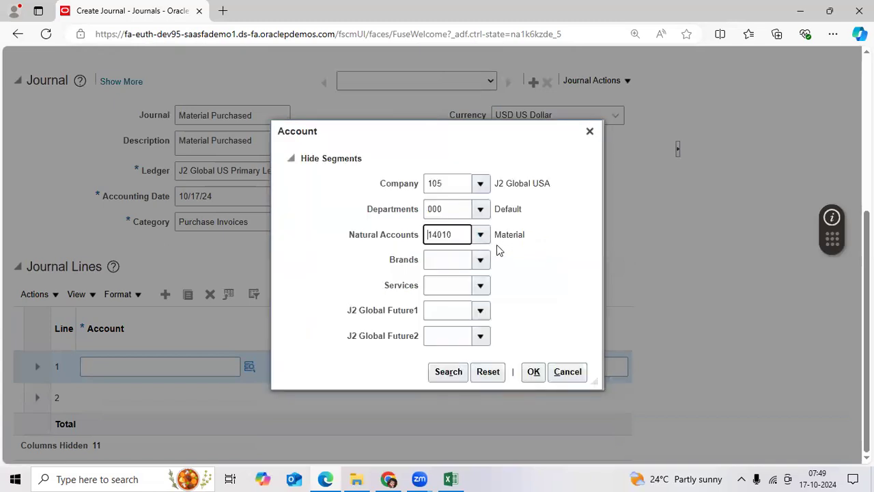
# Step: Set Brands to 000, Services to 0000, and J2 Global Future1 and Future2 to 000, and apply the account to line 1
pyautogui.click(480, 260)
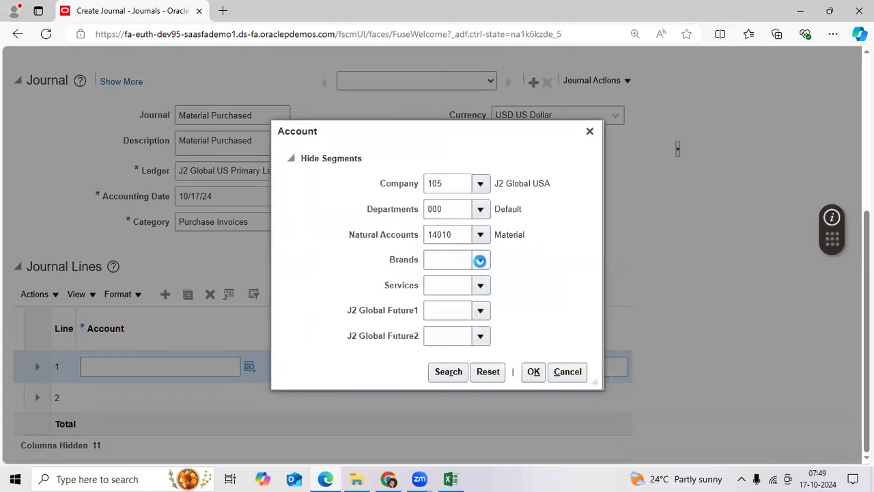
pyautogui.press('Escape')
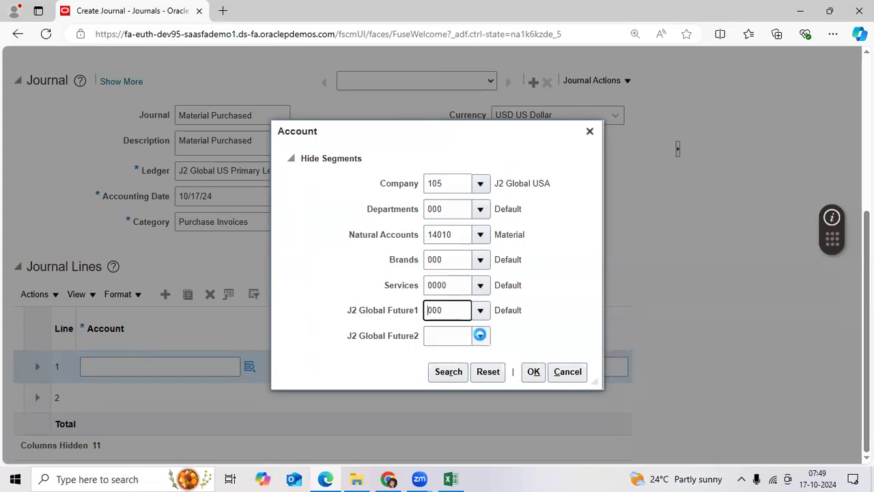
pyautogui.click(494, 361)
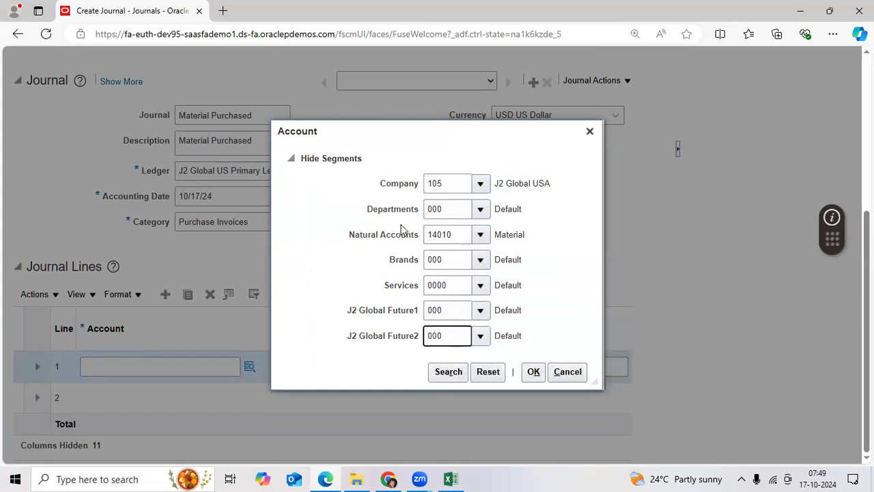
pyautogui.click(533, 372)
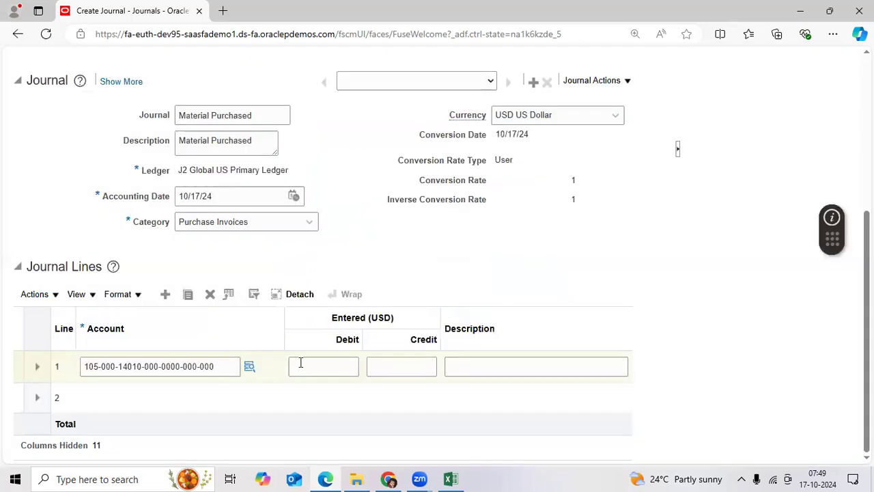
# Step: Enter a debit of 50000 USD on journal line 1
pyautogui.click(309, 365)
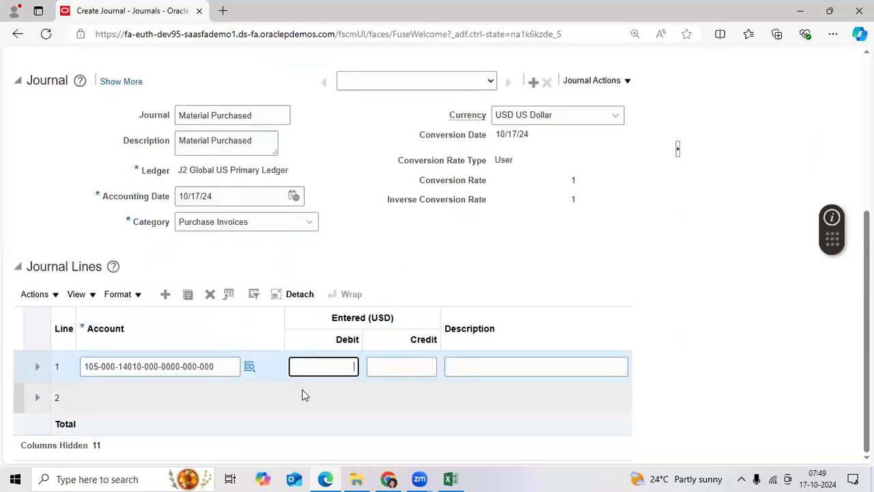
pyautogui.write('50000')
pyautogui.press('Tab')
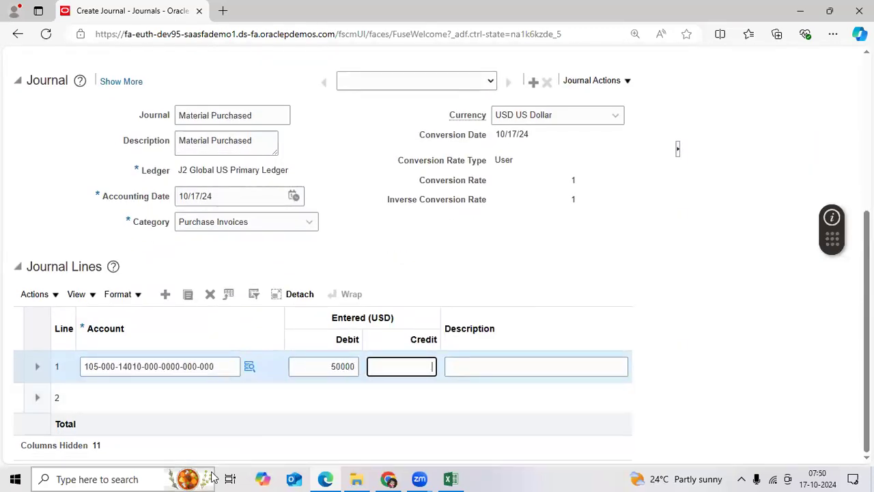
pyautogui.press('Tab')
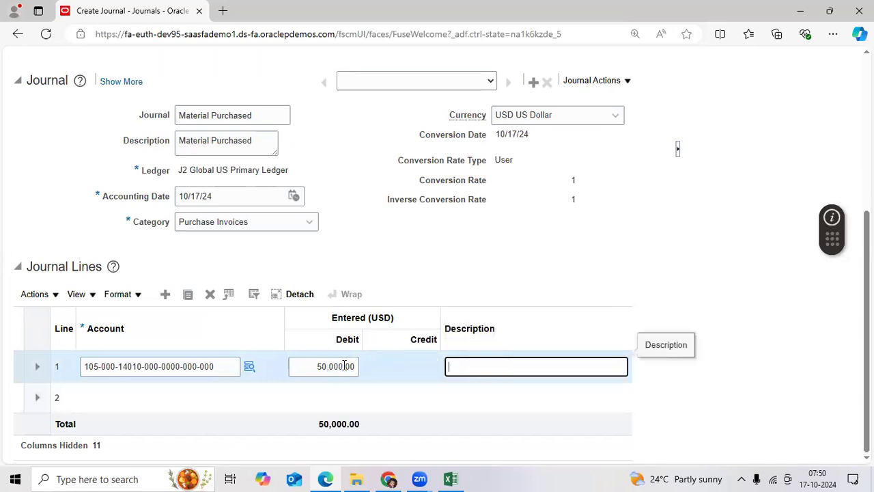
pyautogui.click(345, 364)
pyautogui.moveTo(346, 365); pyautogui.dragTo(355, 365)
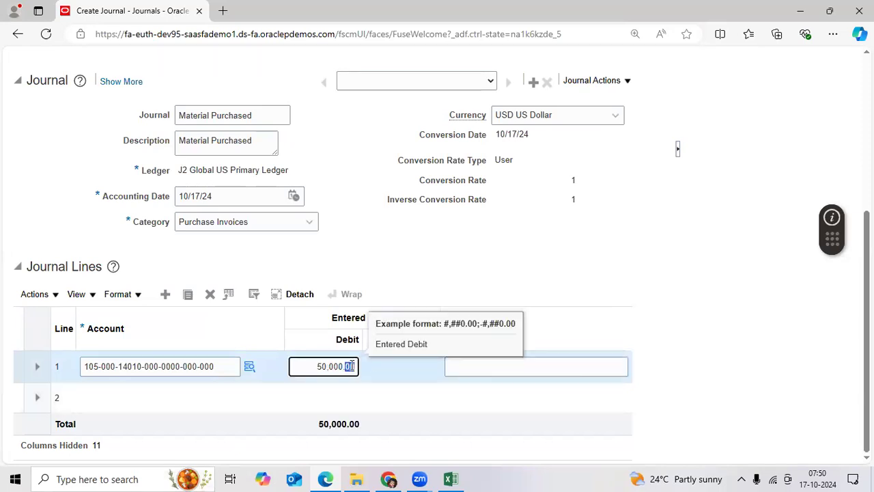
pyautogui.click(347, 369)
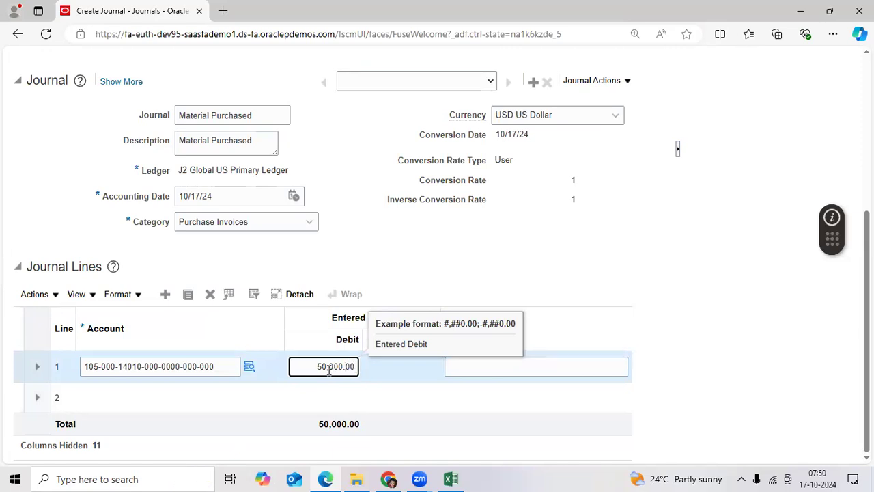
# Step: Start the account for journal line 2 with Company 105, Departments 000 and natural account 11010 Cash
pyautogui.click(152, 394)
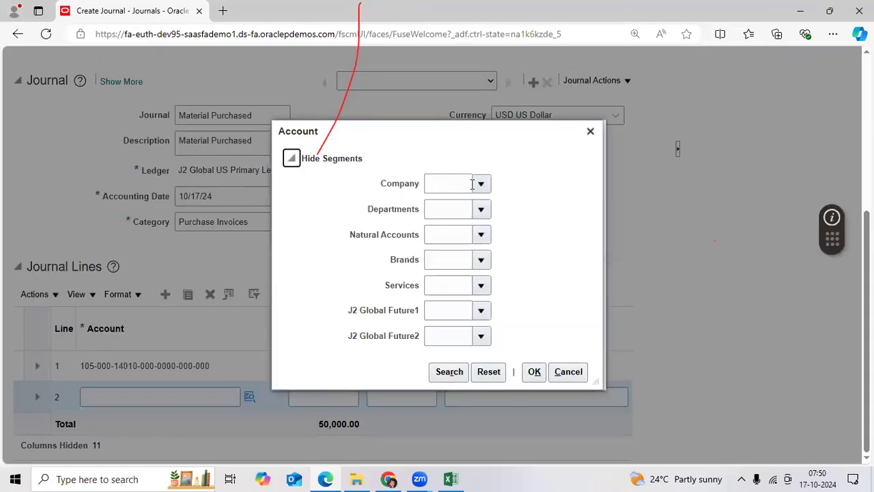
pyautogui.click(484, 209)
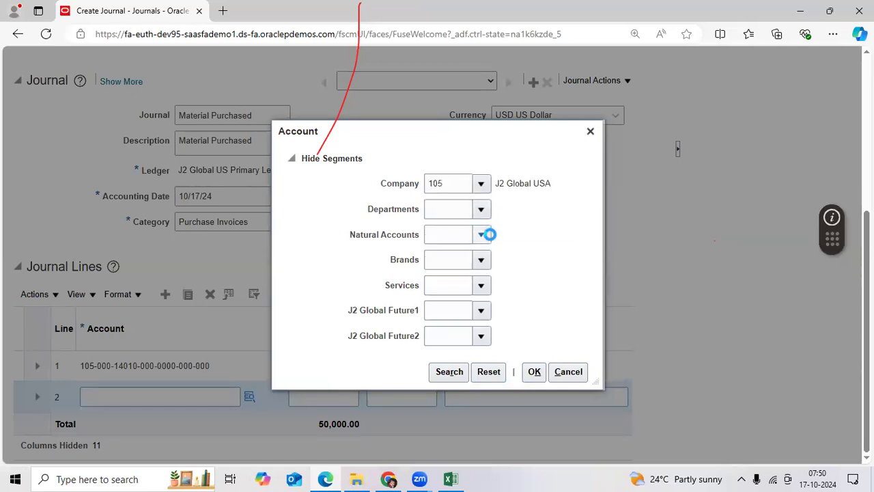
pyautogui.click(490, 234)
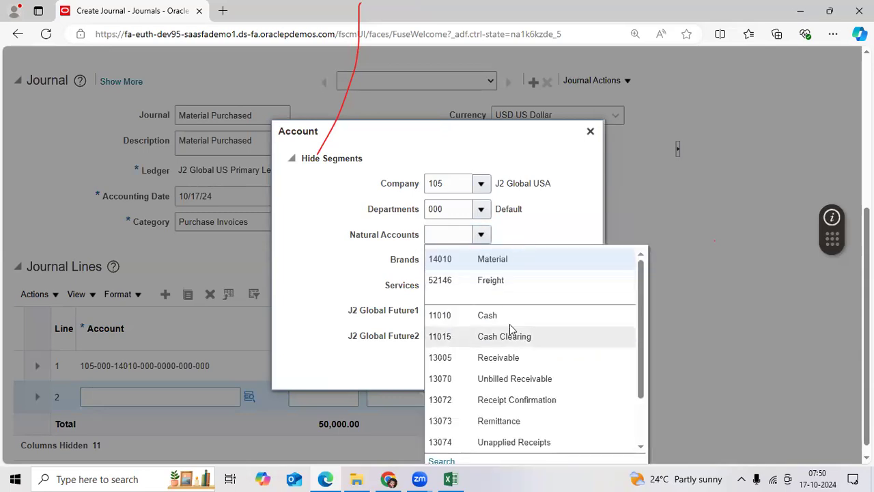
pyautogui.click(512, 316)
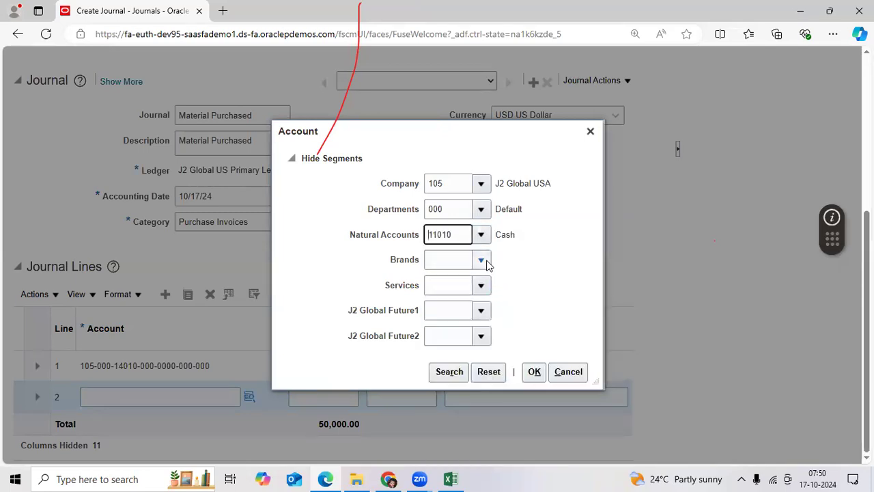
# Step: Set Brands to 000, Services to 0000, and J2 Global Future1 and Future2 to 000, and apply the account to line 2
pyautogui.click(481, 259)
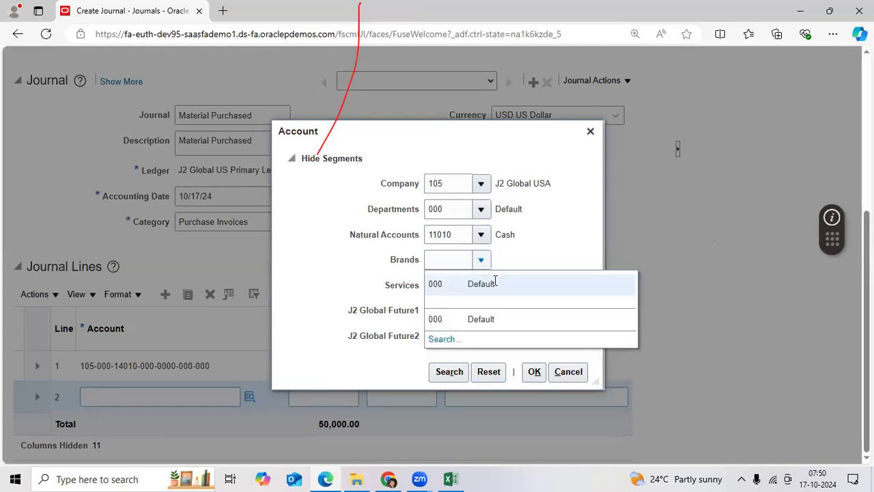
pyautogui.write('000')
pyautogui.press('Tab')
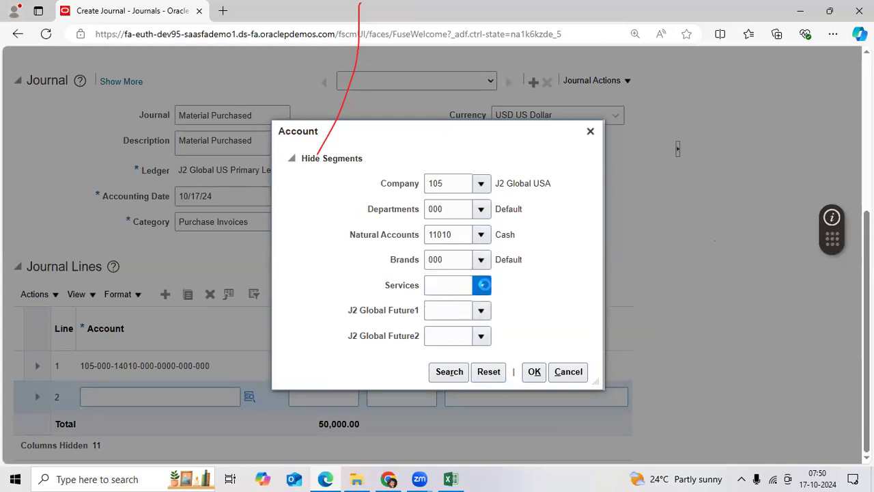
pyautogui.click(483, 284)
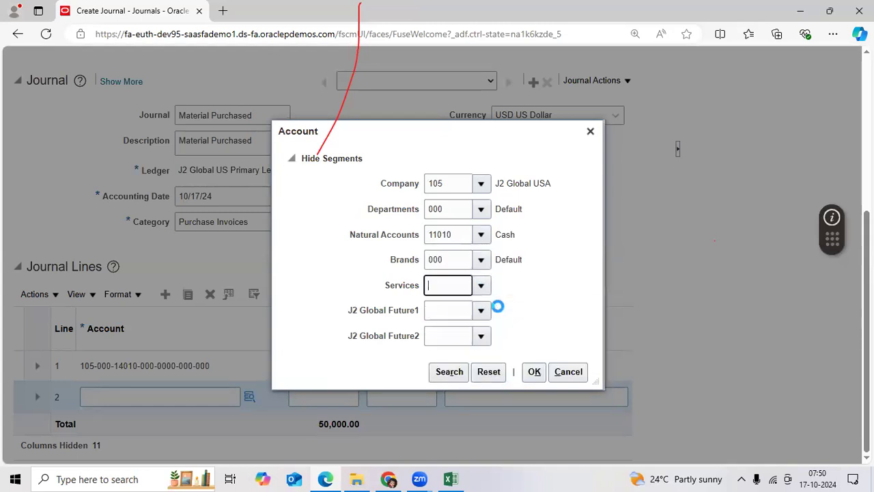
pyautogui.write('0000')
pyautogui.press('Tab')
pyautogui.click(482, 311)
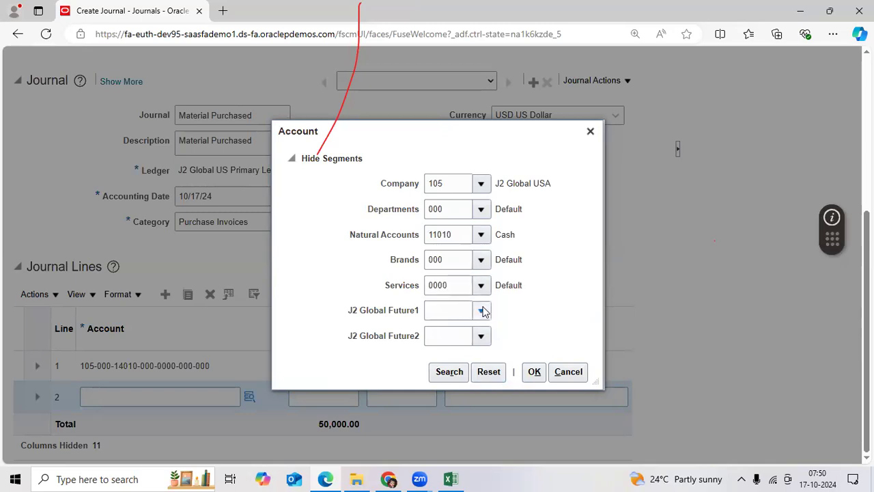
pyautogui.click(491, 335)
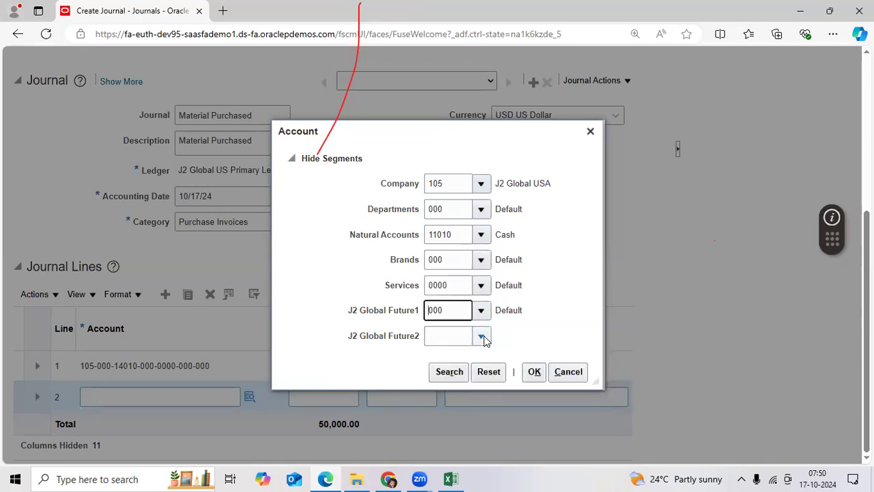
pyautogui.click(484, 333)
pyautogui.click(490, 357)
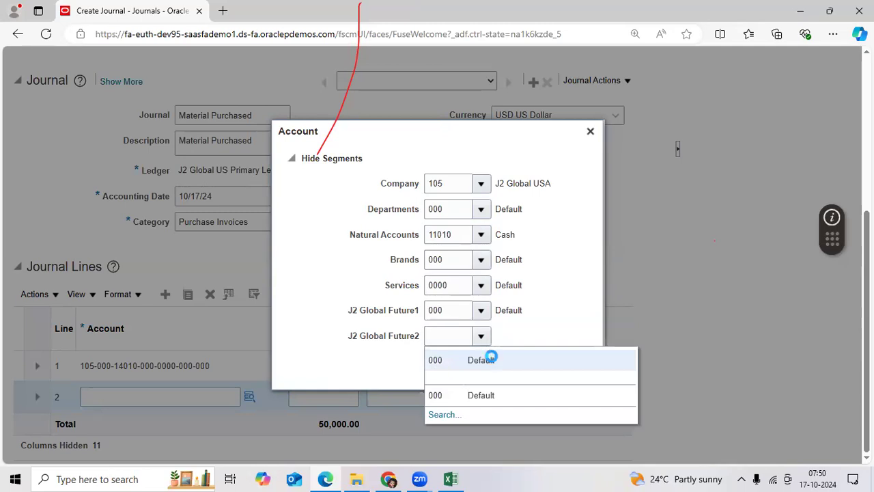
pyautogui.click(533, 371)
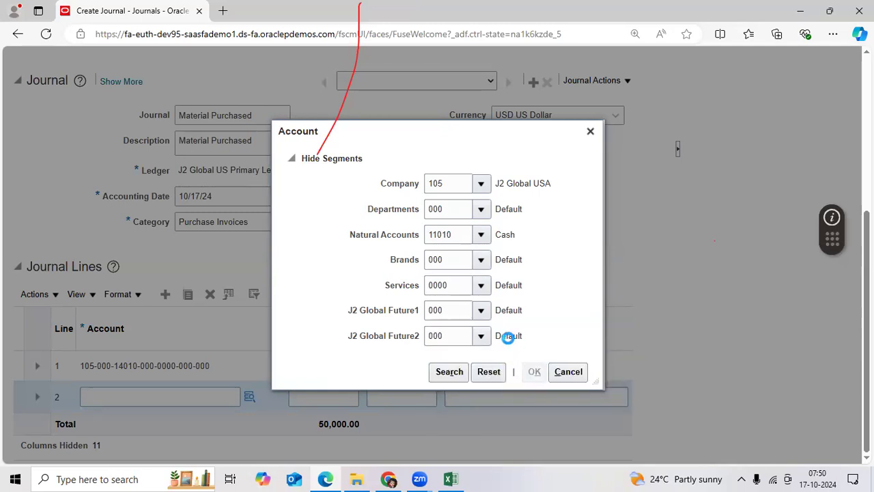
# Step: Enter a credit of 50000 USD on journal line 2 and save the journal
pyautogui.click(404, 391)
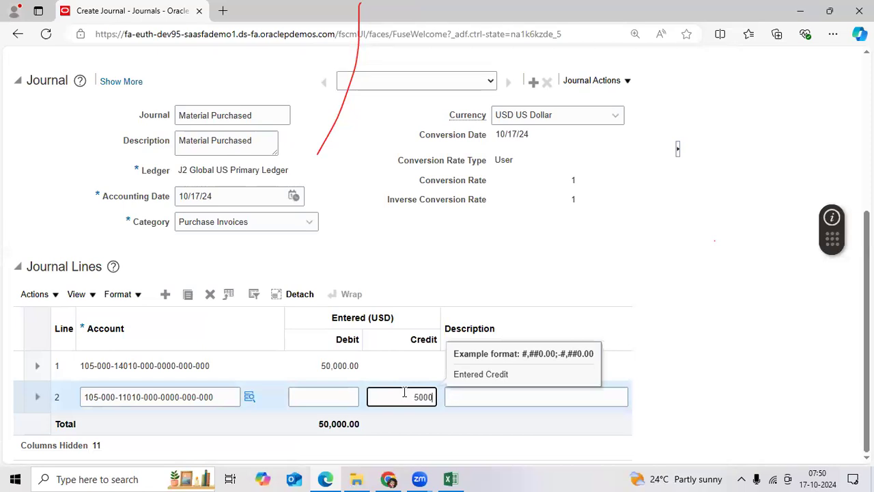
pyautogui.write('50000')
pyautogui.click(716, 259)
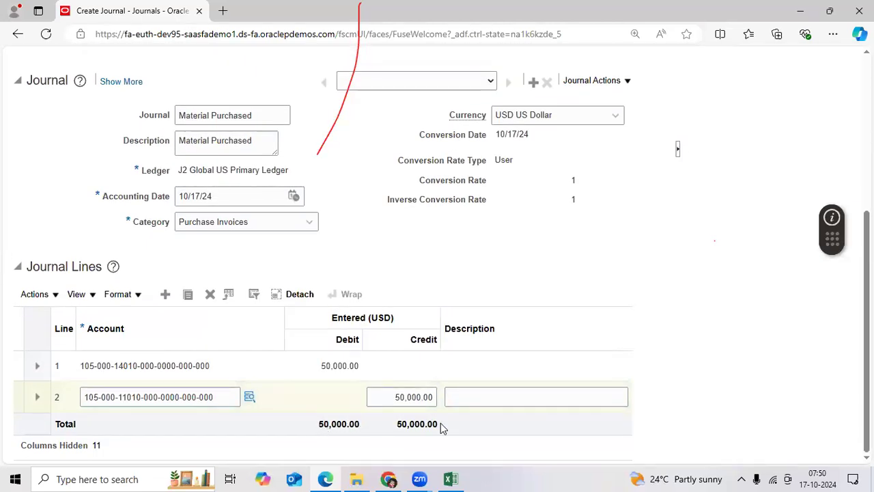
pyautogui.scroll(5, 450, 420)
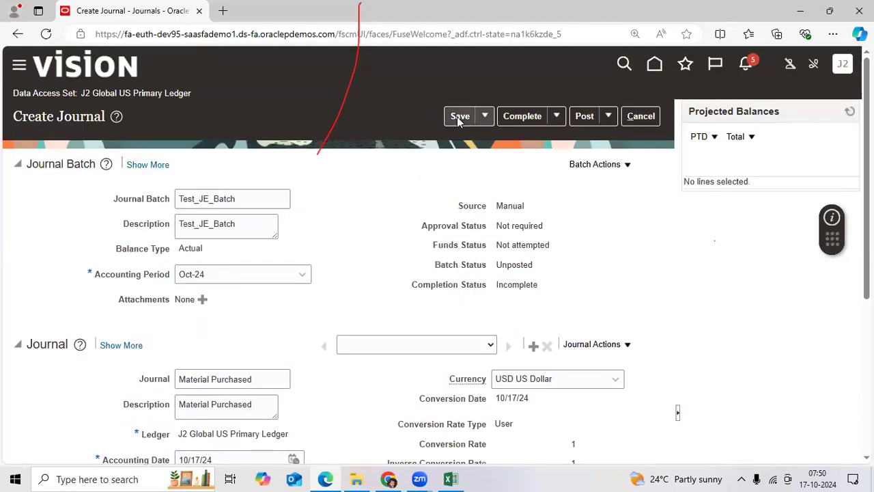
pyautogui.click(458, 117)
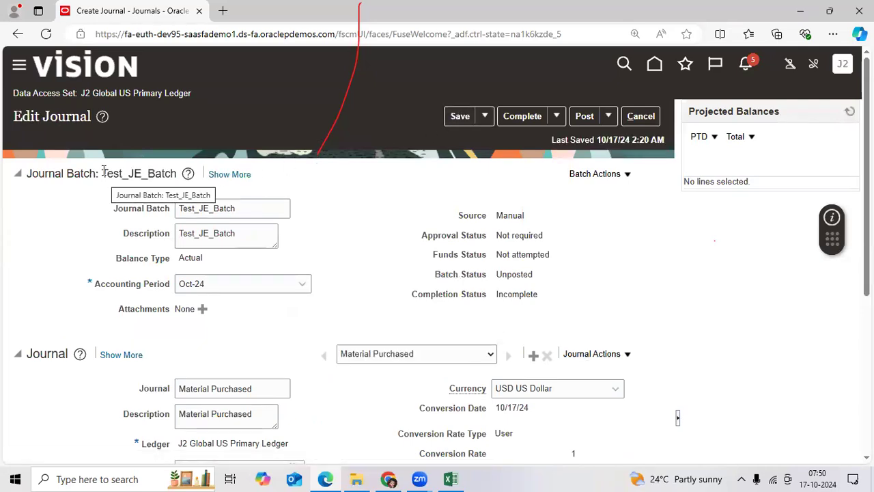
# Step: Review the saved journal's batch name, the account segments of line 1, and the batch and completion statuses
pyautogui.moveTo(107, 173); pyautogui.dragTo(176, 173)
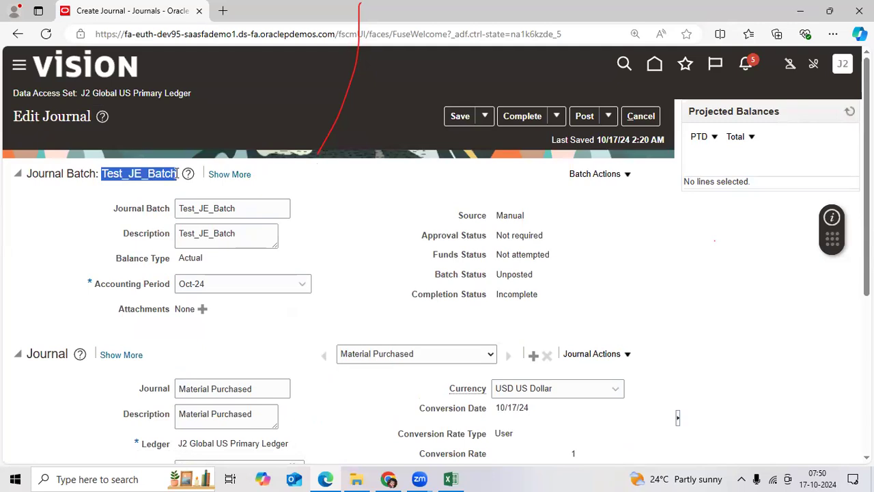
pyautogui.moveTo(177, 173); pyautogui.dragTo(114, 186)
pyautogui.scroll(-3, 293, 316)
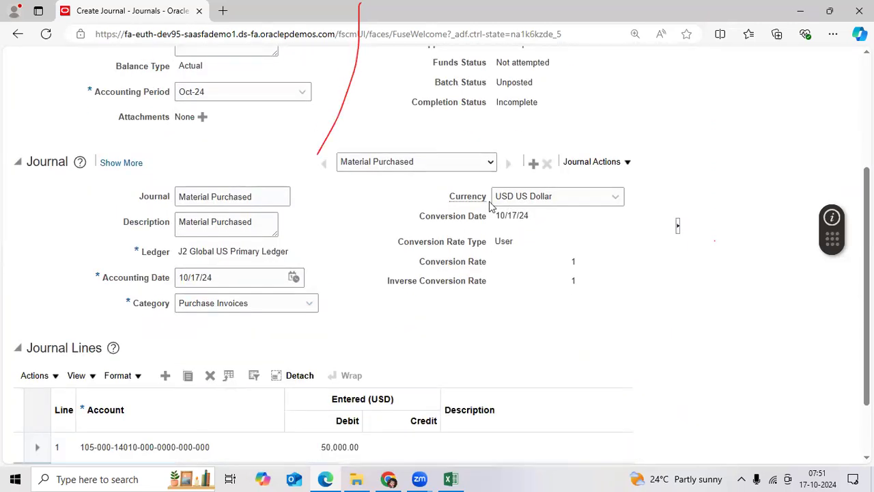
pyautogui.scroll(-2, 349, 410)
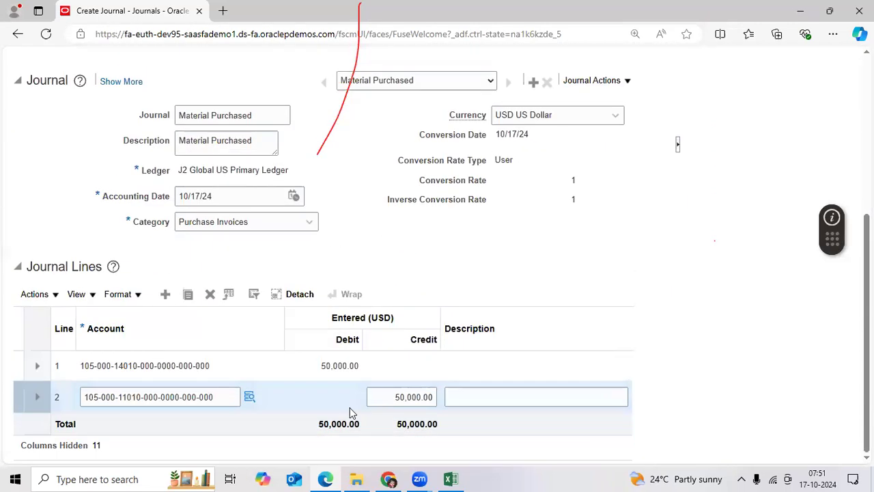
pyautogui.click(179, 365)
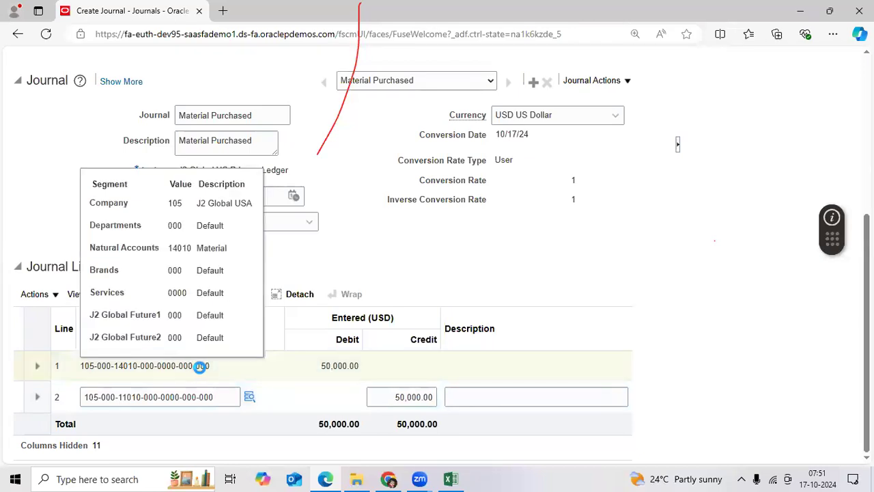
pyautogui.scroll(5, 498, 273)
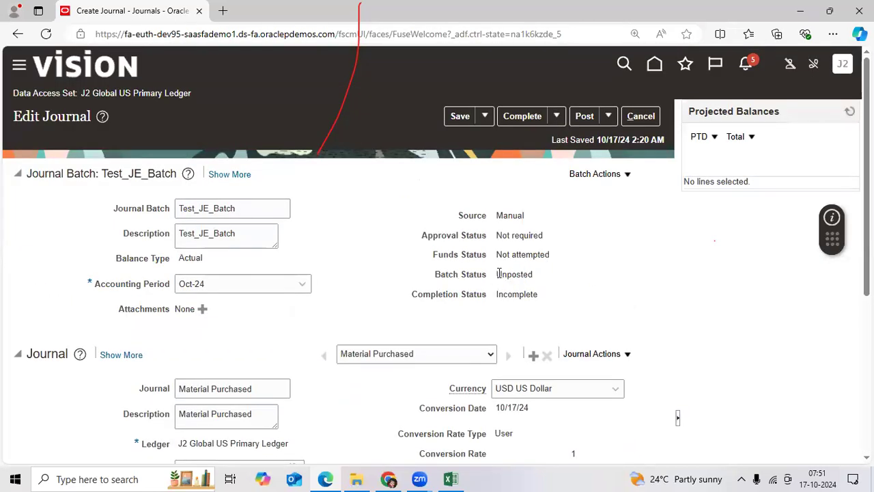
pyautogui.doubleClick(498, 275)
pyautogui.click(496, 299)
pyautogui.moveTo(497, 299); pyautogui.dragTo(545, 297)
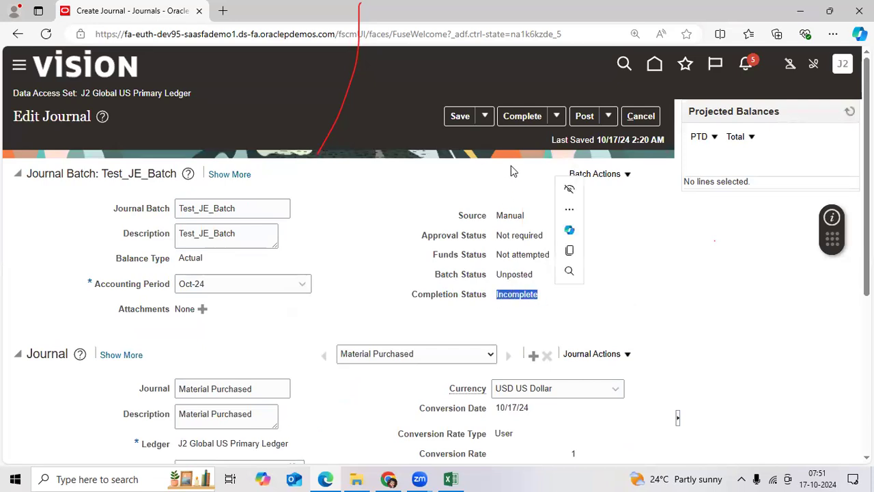
# Step: Complete the Test_JE_Batch journal batch and check its completion status
pyautogui.click(522, 117)
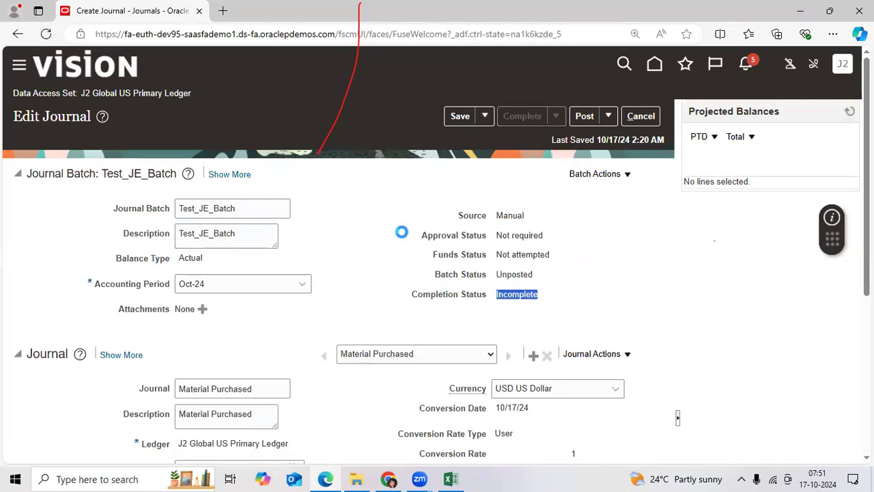
pyautogui.scroll(-3, 400, 236)
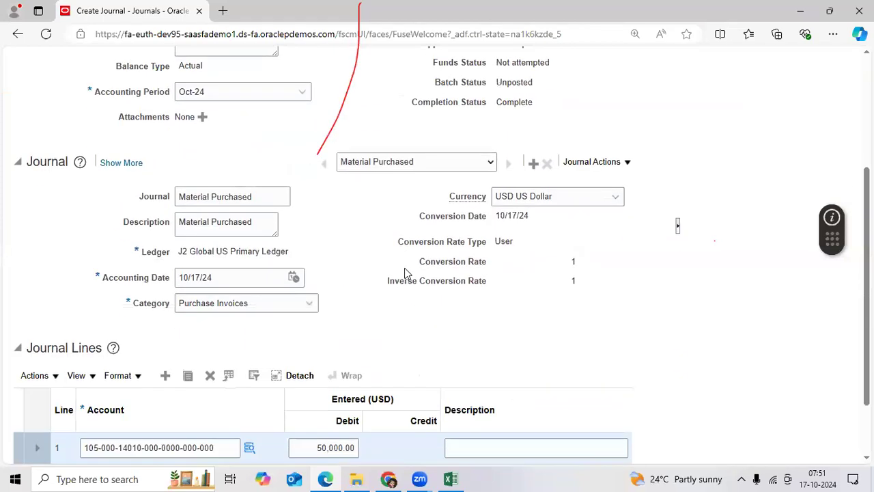
pyautogui.scroll(3, 387, 272)
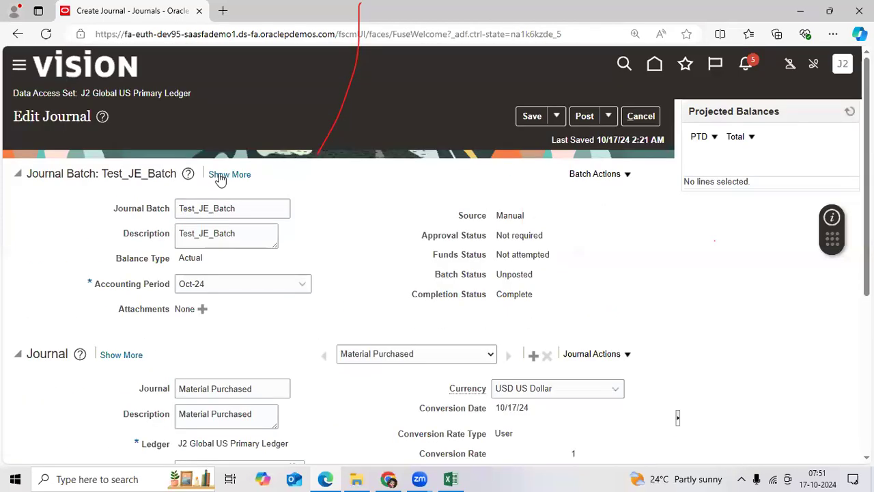
# Step: Expand the journal batch details and examine the batch's control totals and action log
pyautogui.click(218, 174)
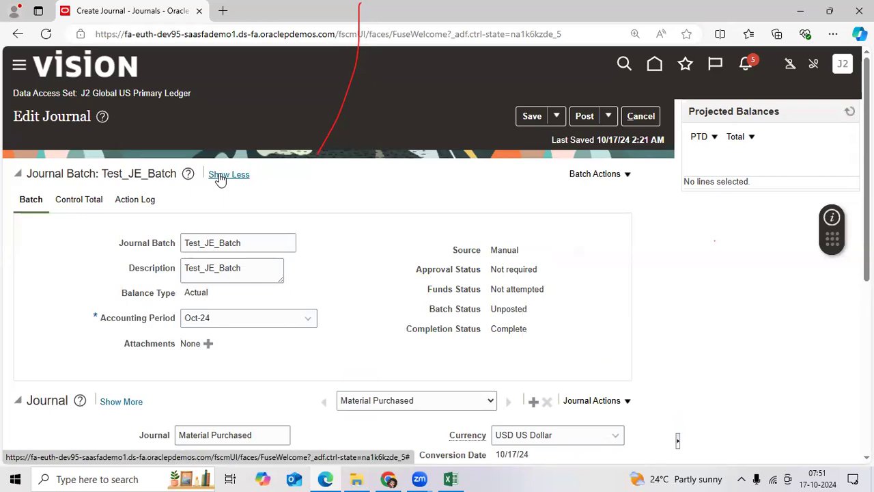
pyautogui.click(93, 202)
pyautogui.moveTo(278, 270); pyautogui.dragTo(333, 280)
pyautogui.click(335, 287)
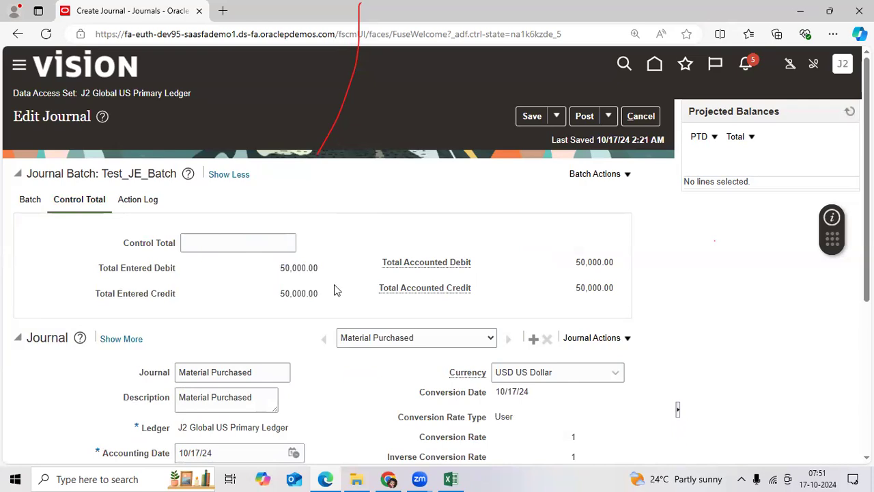
pyautogui.click(134, 200)
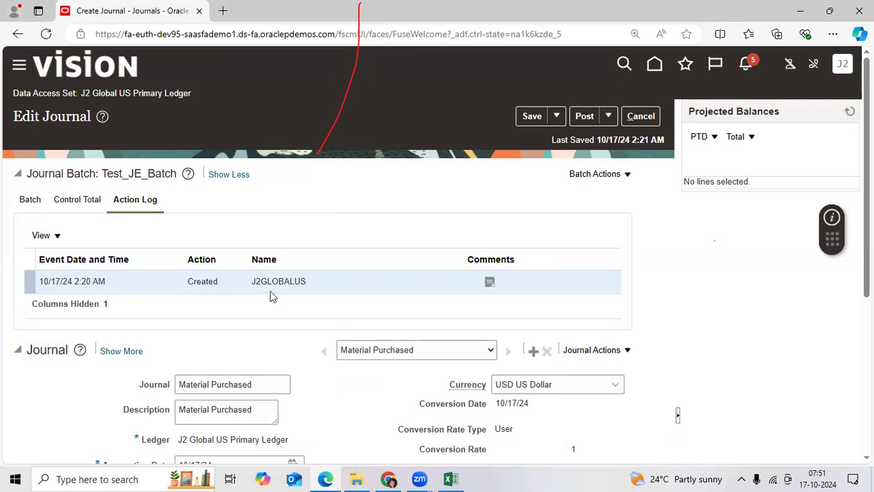
# Step: Expand the details of the Material Purchased journal and examine its control totals and sequencing information
pyautogui.scroll(-3, 393, 306)
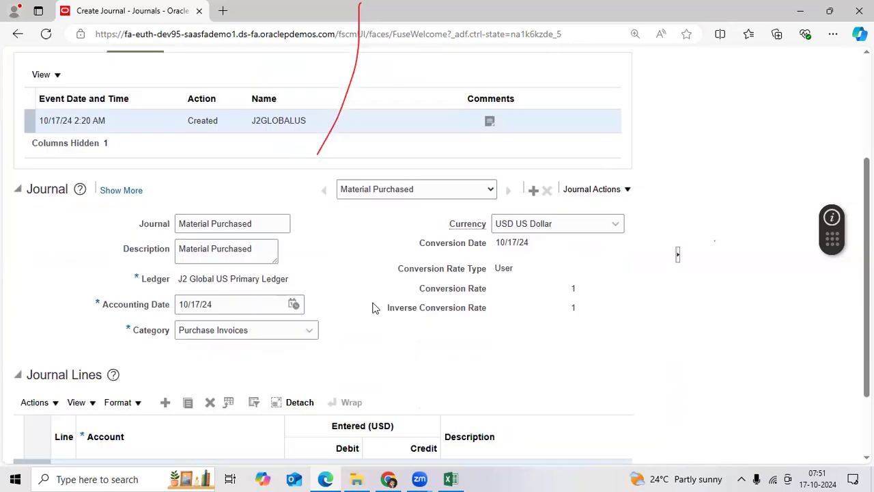
pyautogui.click(124, 158)
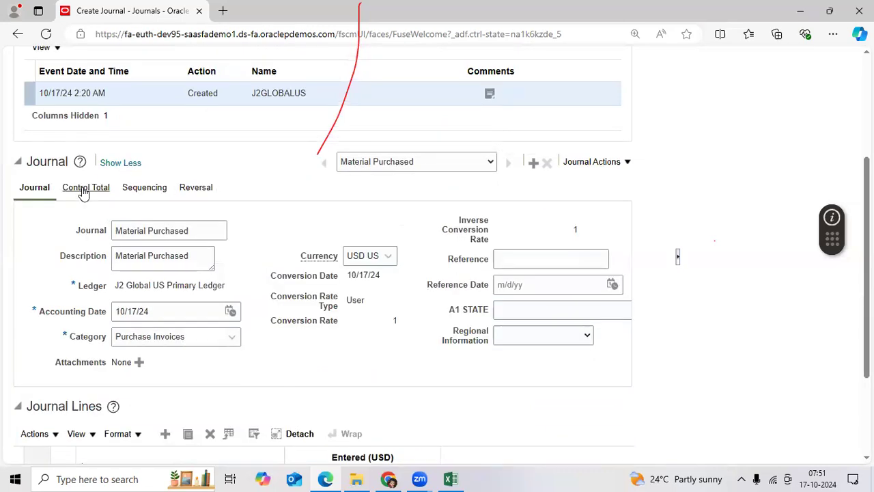
pyautogui.click(83, 190)
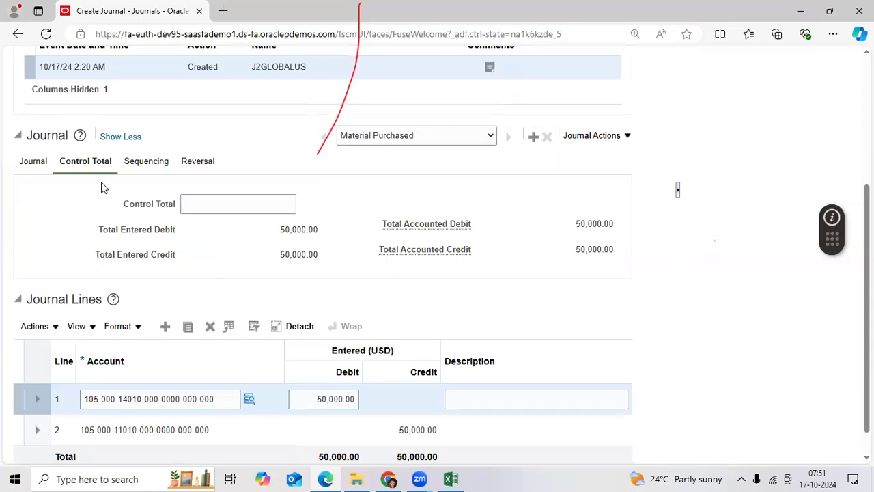
pyautogui.click(148, 164)
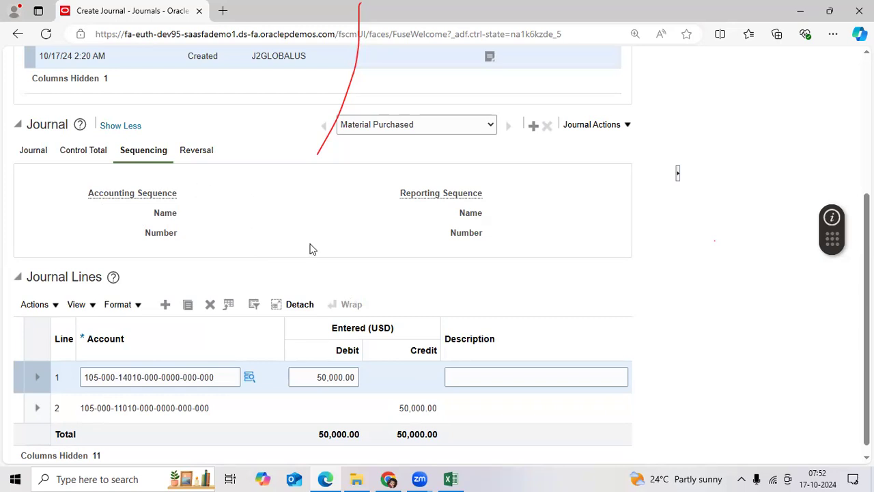
# Step: Save the completed journal again, check the available batch actions, and post the batch
pyautogui.scroll(5, 405, 266)
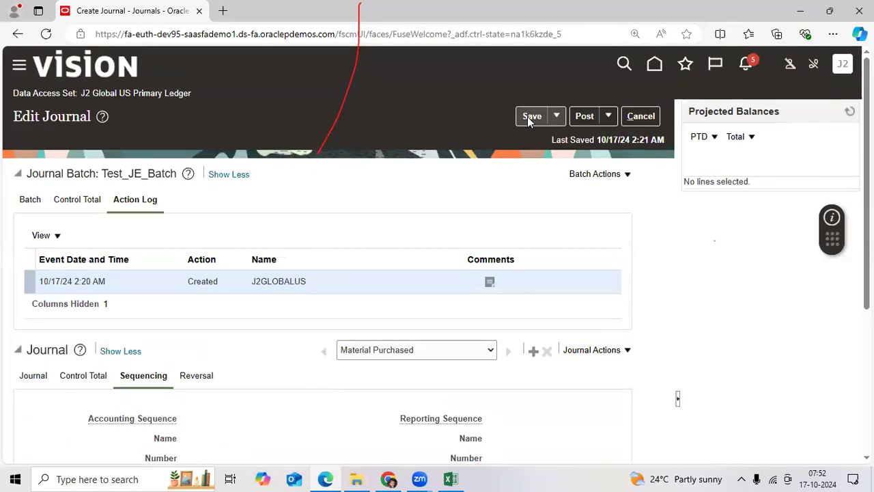
pyautogui.click(531, 117)
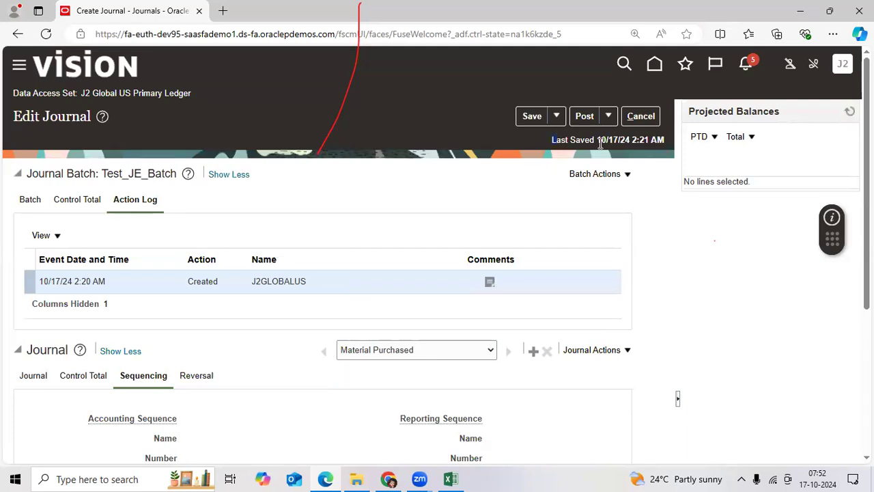
pyautogui.click(628, 175)
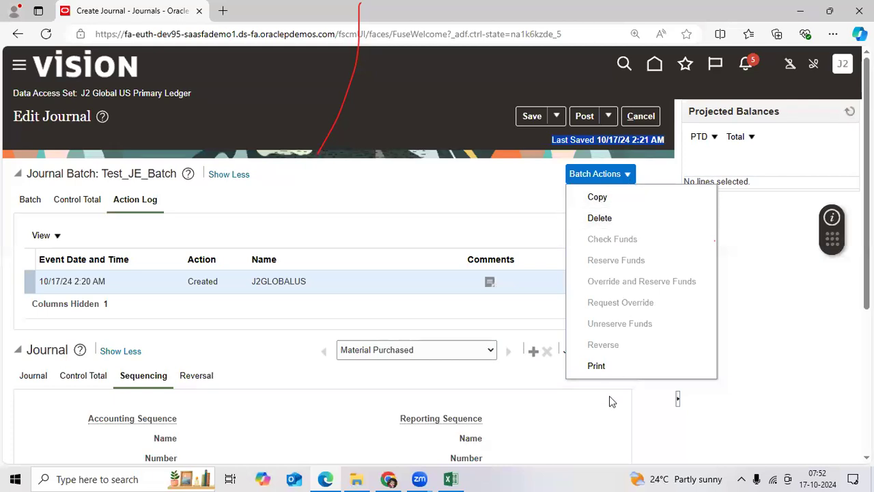
pyautogui.click(585, 116)
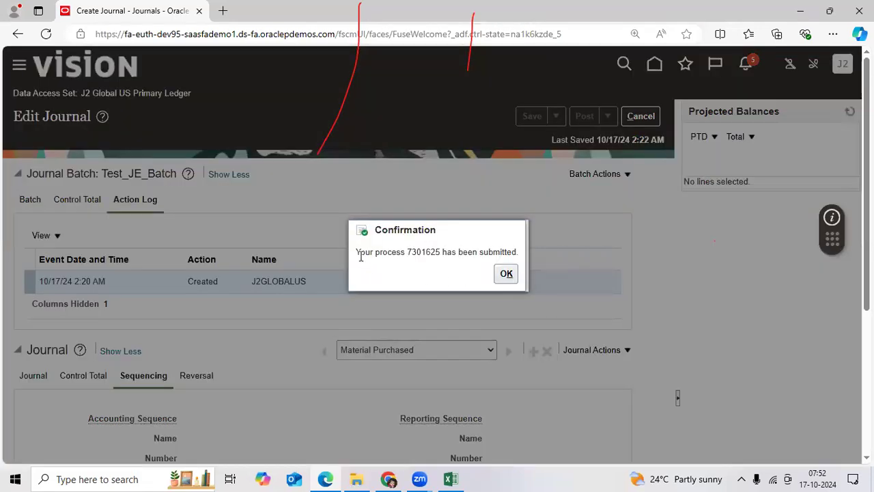
# Step: Acknowledge the posting submission, then collapse the extra batch and journal details and review the journal lines
pyautogui.moveTo(358, 250); pyautogui.dragTo(506, 274)
pyautogui.click(503, 275)
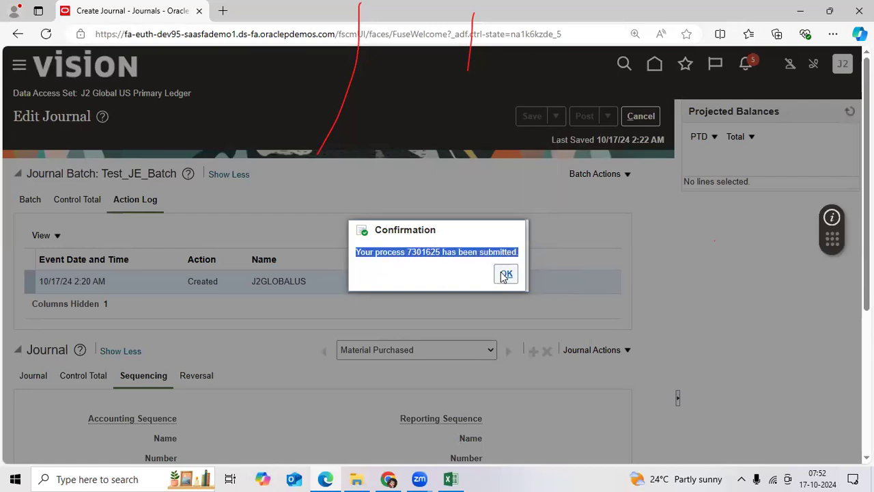
pyautogui.click(505, 275)
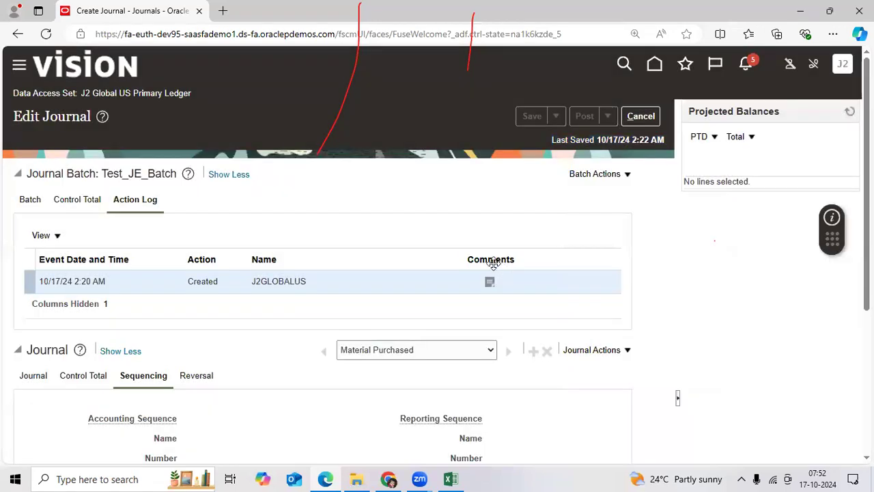
pyautogui.click(235, 175)
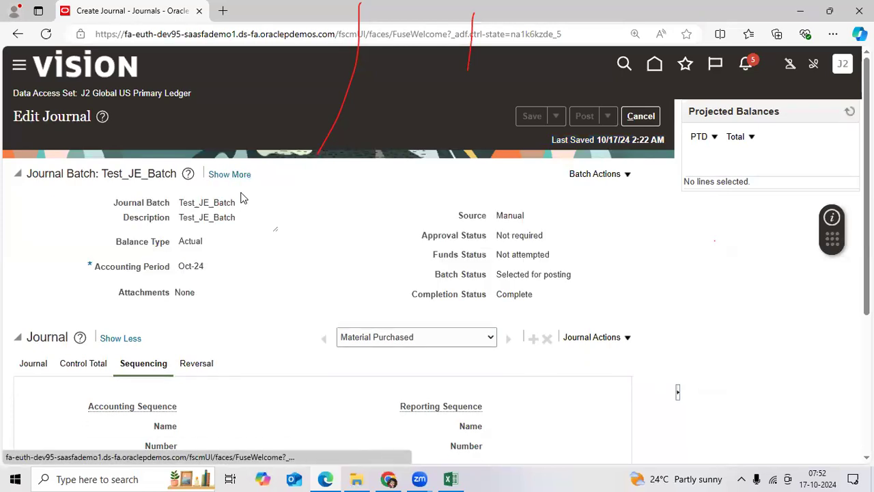
pyautogui.click(123, 338)
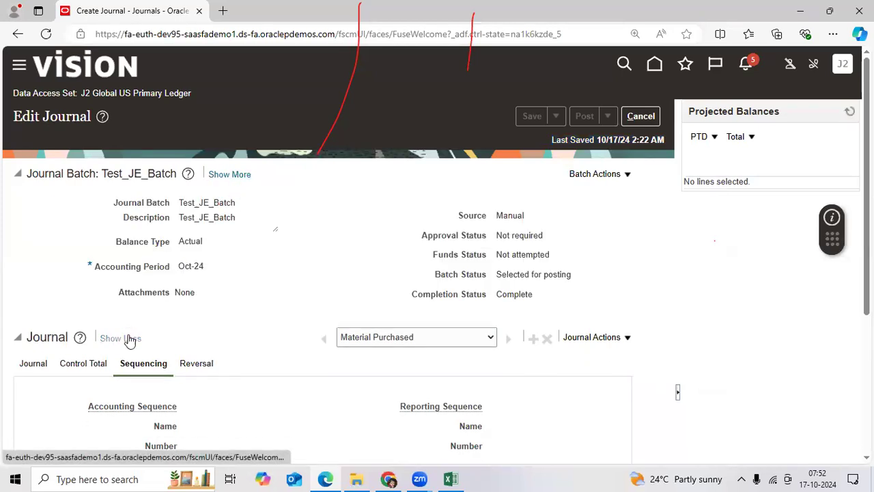
pyautogui.scroll(-3, 140, 332)
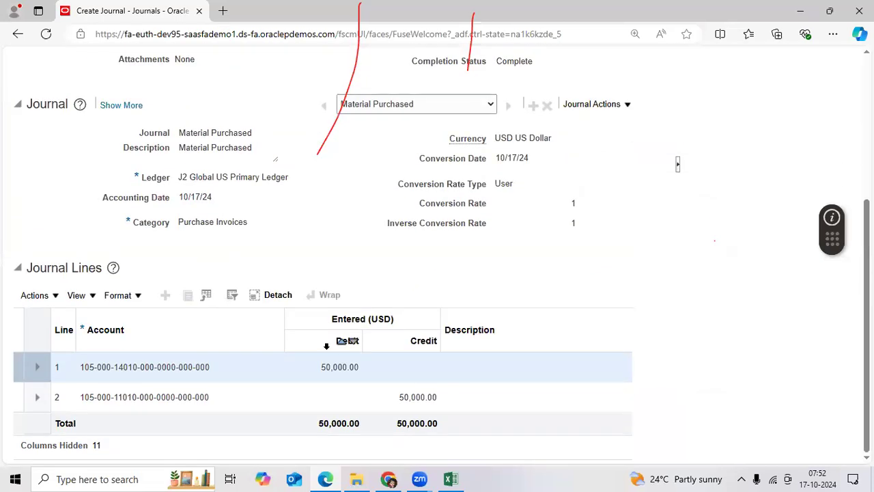
pyautogui.scroll(3, 334, 347)
# Step: Refresh the projected balances repeatedly and check the batch status of Test_JE_Batch
pyautogui.moveTo(496, 233); pyautogui.dragTo(582, 237)
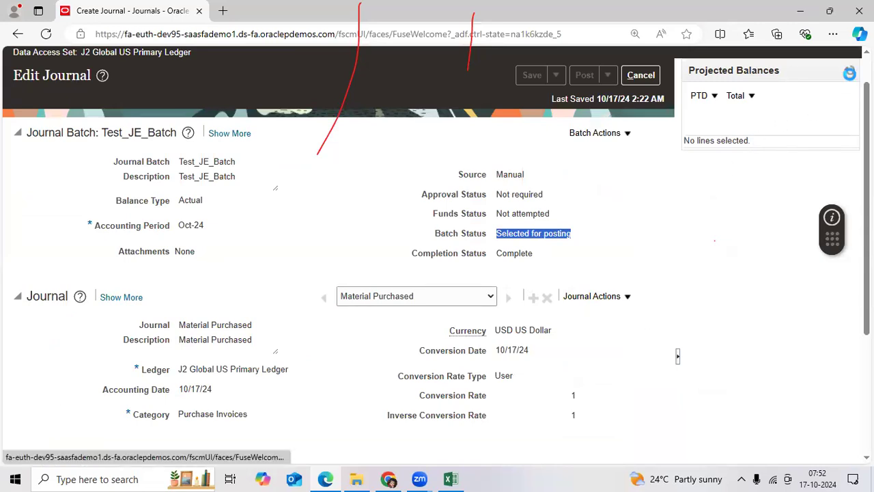
pyautogui.click(849, 73)
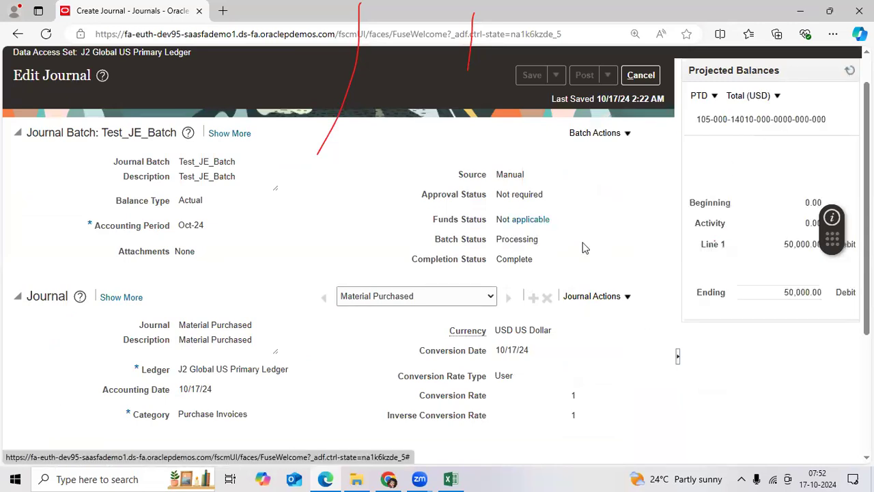
pyautogui.moveTo(497, 240); pyautogui.dragTo(551, 241)
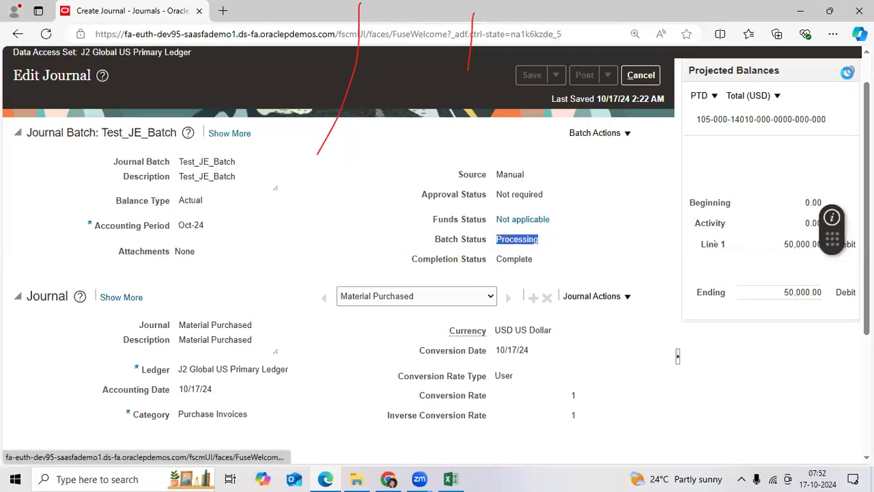
pyautogui.click(850, 75)
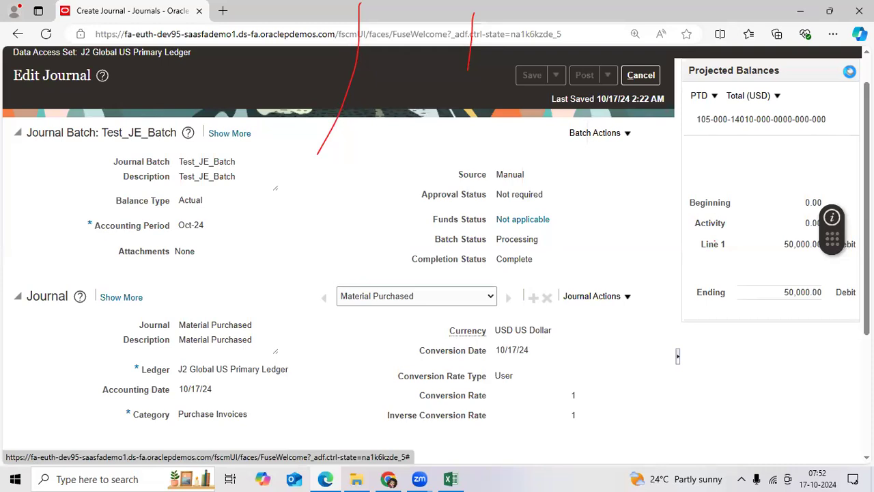
pyautogui.click(850, 73)
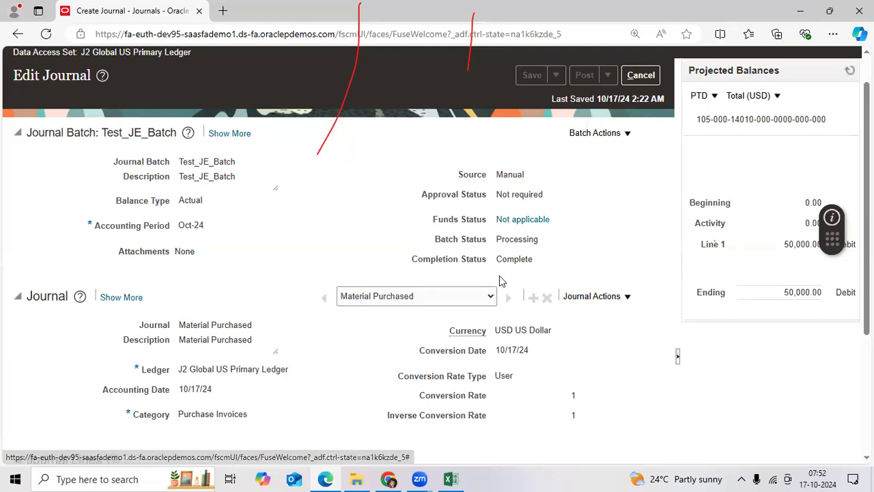
pyautogui.scroll(-3, 501, 287)
pyautogui.scroll(4, 502, 308)
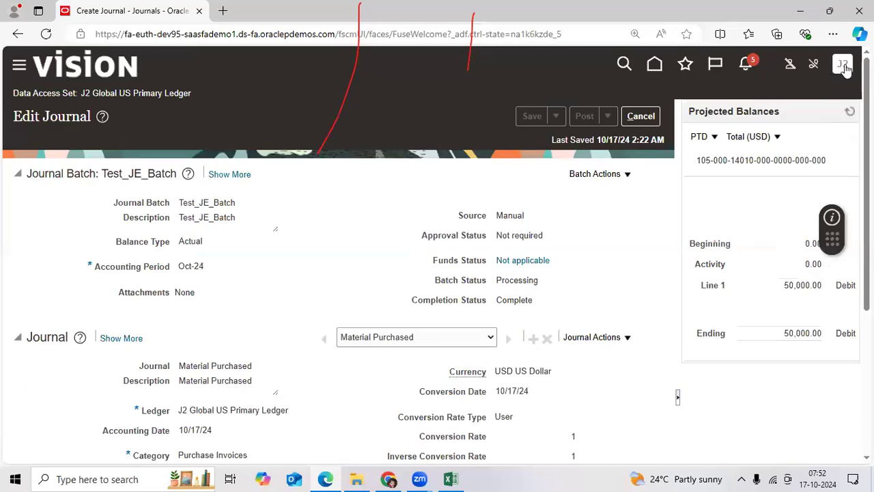
pyautogui.click(850, 111)
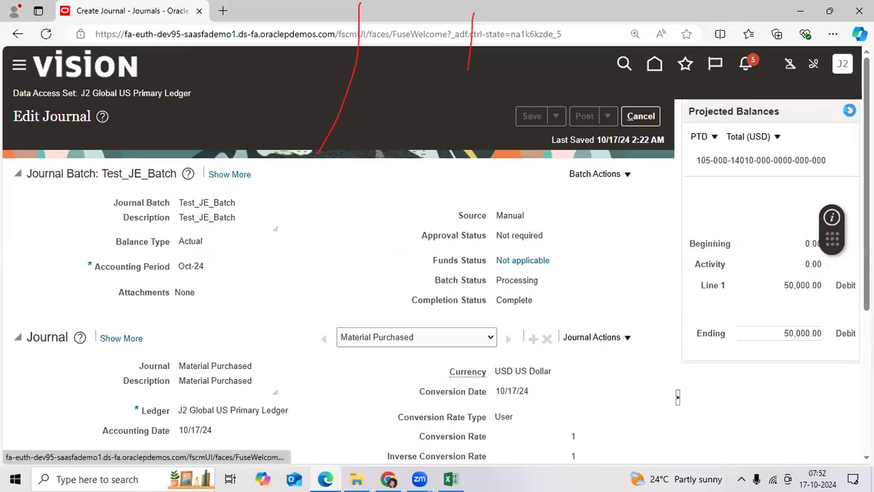
pyautogui.click(850, 113)
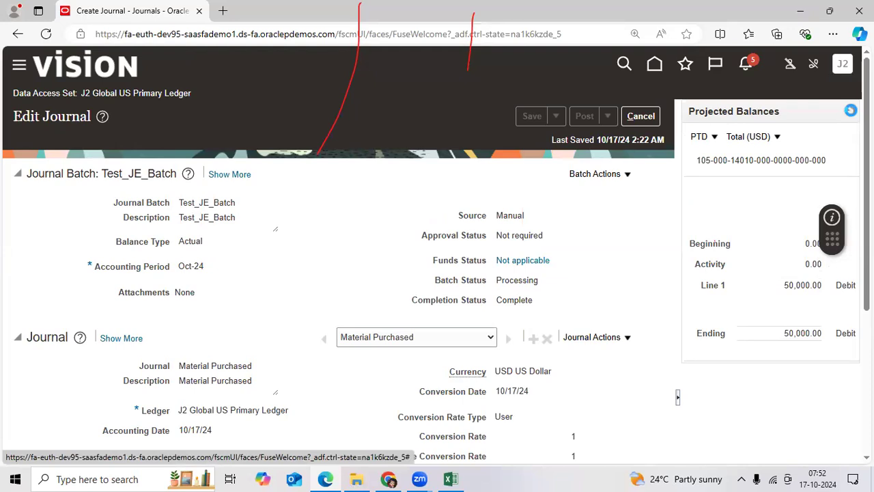
pyautogui.click(851, 112)
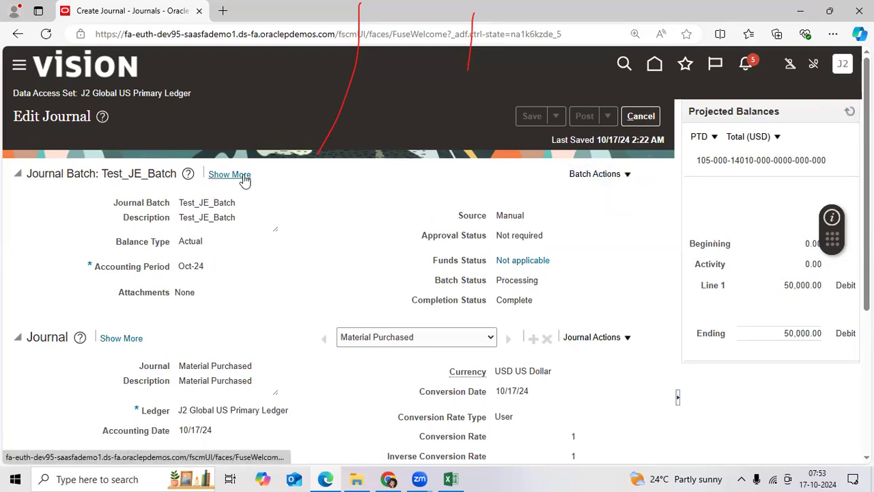
pyautogui.click(851, 113)
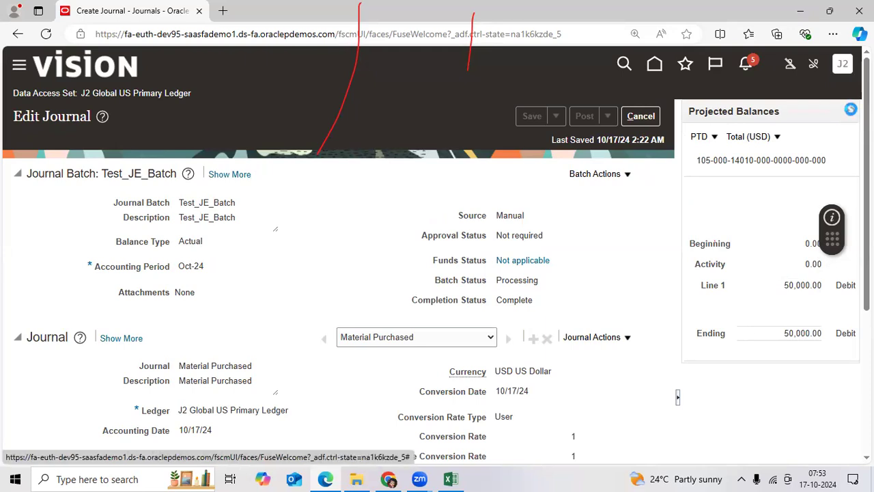
pyautogui.click(850, 112)
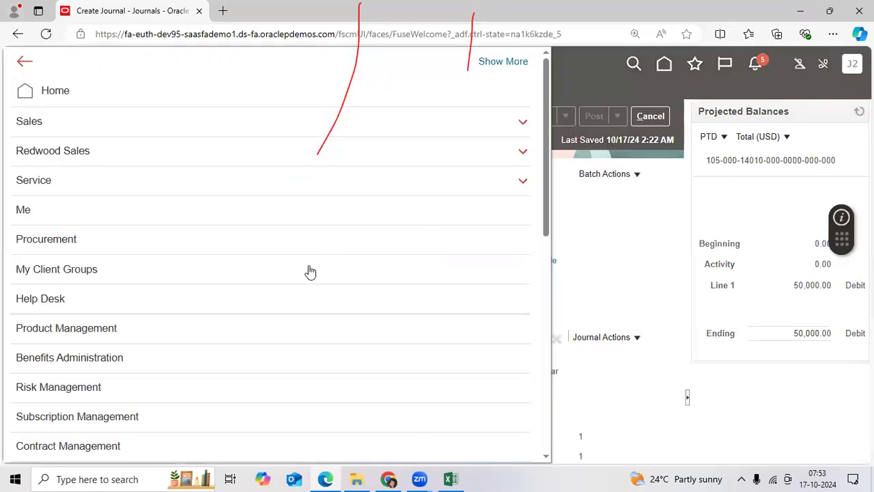
# Step: Open Scheduled Processes, refresh the process list and check the status of the Post Journals for Single Ledger process
pyautogui.scroll(-10, 308, 271)
pyautogui.click(166, 355)
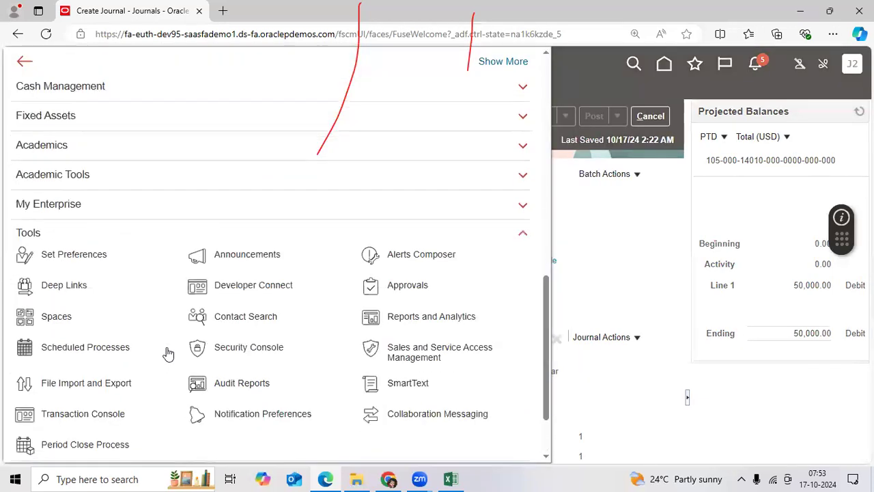
pyautogui.click(96, 260)
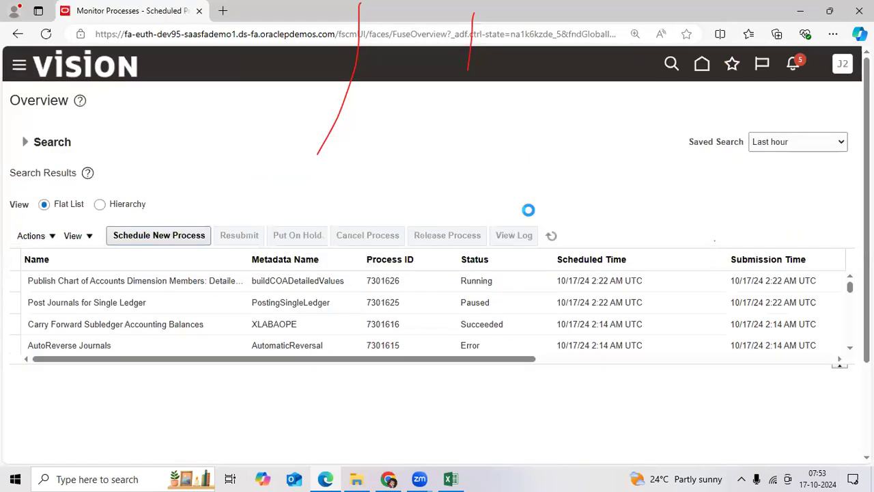
pyautogui.click(552, 236)
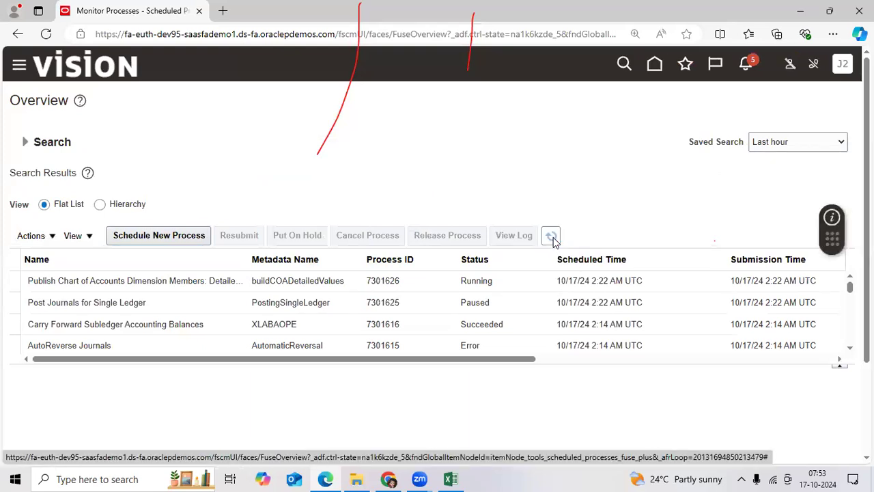
pyautogui.click(197, 308)
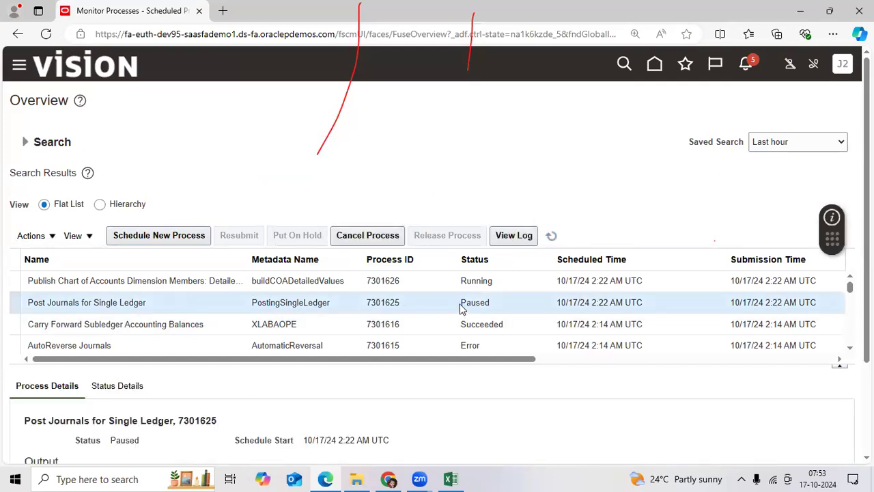
pyautogui.click(553, 236)
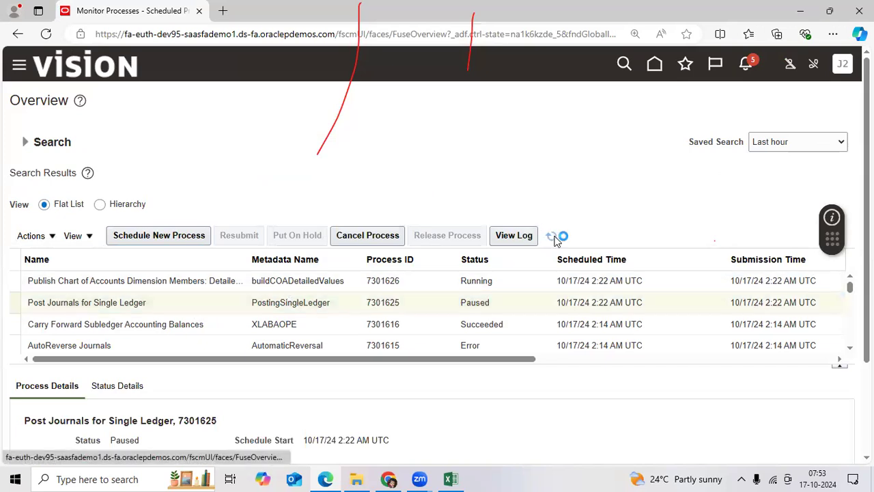
pyautogui.click(429, 305)
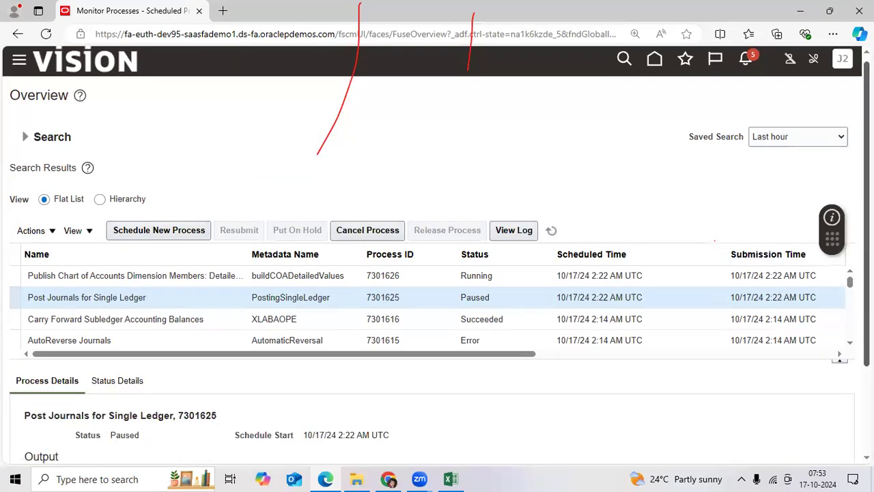
# Step: Download the output file of the Post Journals for Single Ledger process and try to open it
pyautogui.scroll(-2, 39, 420)
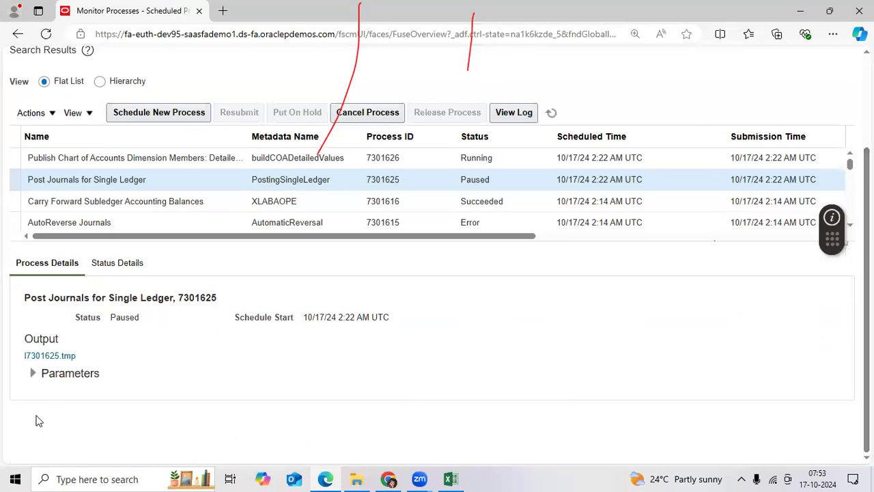
pyautogui.click(55, 356)
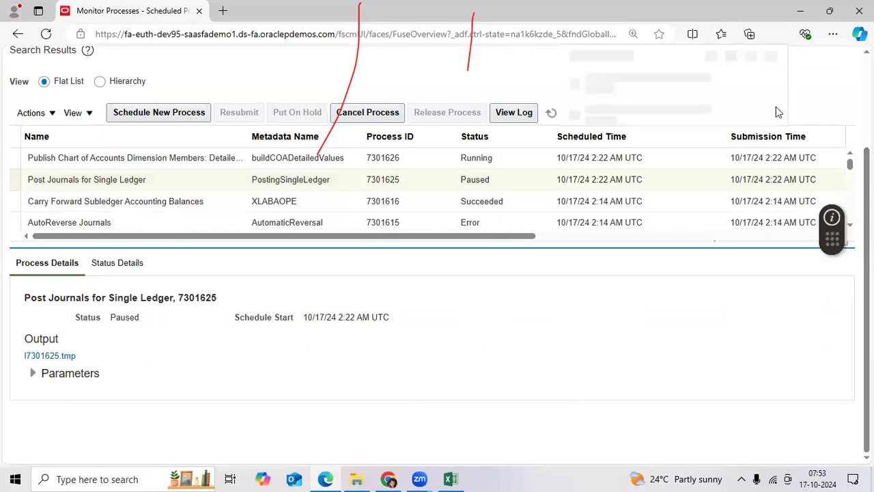
pyautogui.click(635, 84)
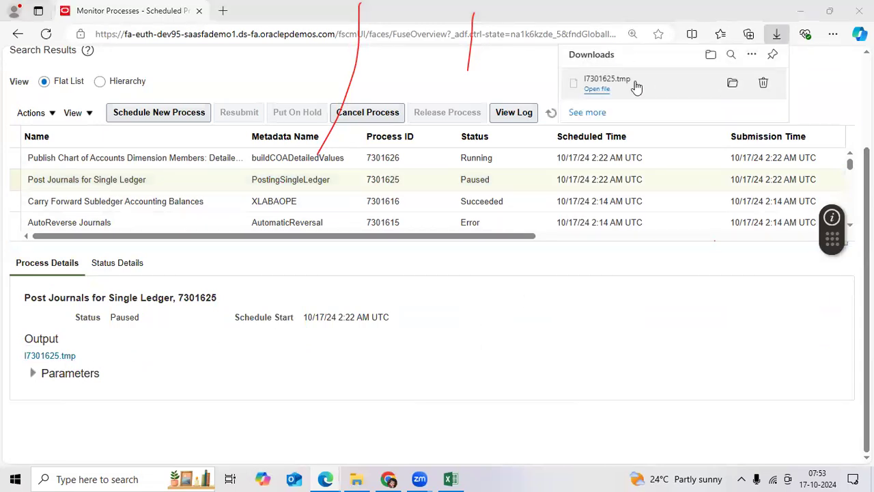
pyautogui.click(477, 254)
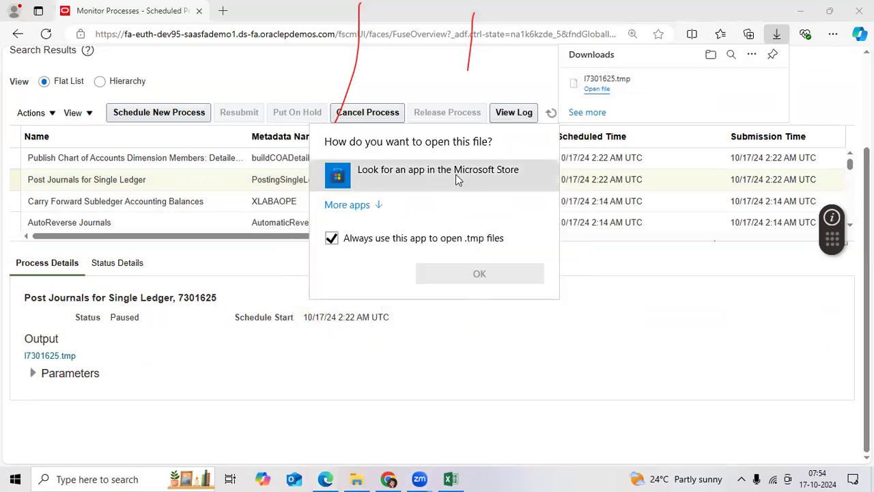
pyautogui.click(589, 382)
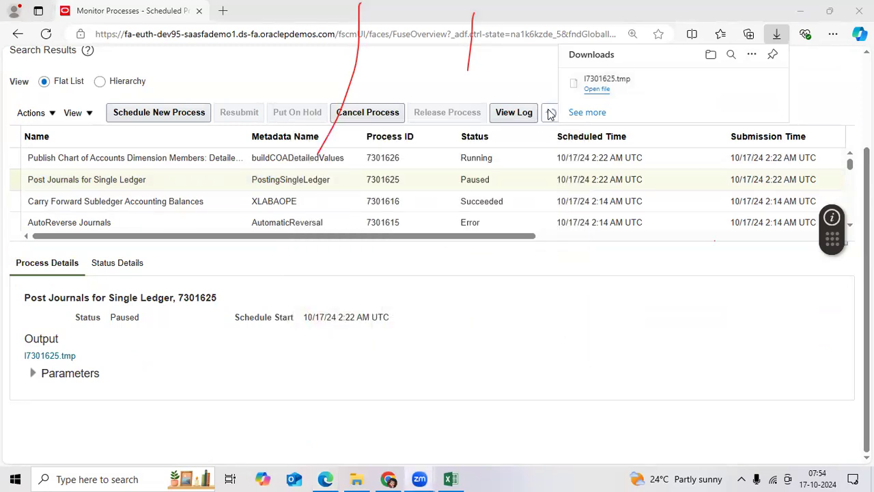
# Step: Refresh the scheduled process list again and examine the details of the Post Journals for Single Ledger process
pyautogui.click(551, 113)
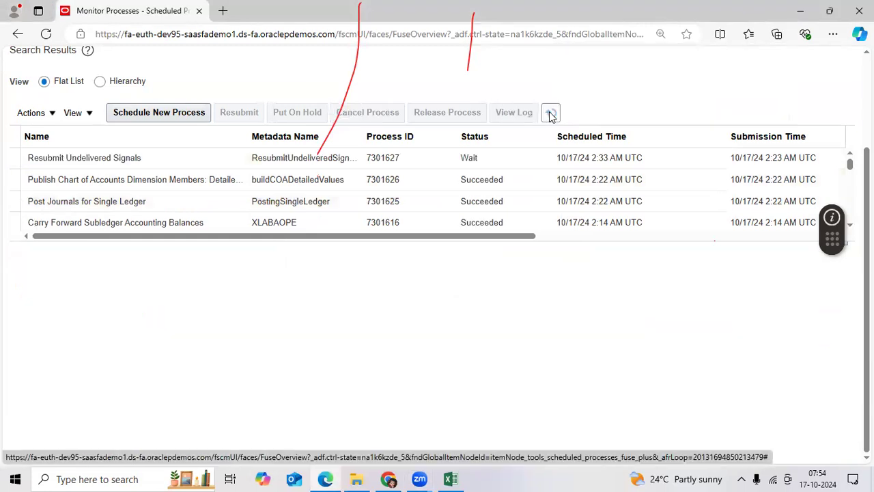
pyautogui.click(519, 200)
pyautogui.scroll(2, 569, 314)
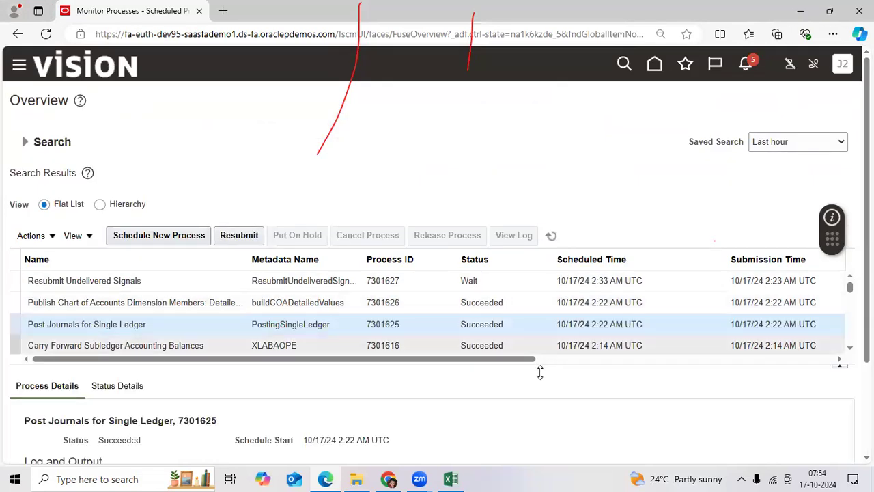
# Step: Return to Journals, search Manage Journals for accounting period Oct-24 and pick the Material Purchased journal
pyautogui.click(660, 70)
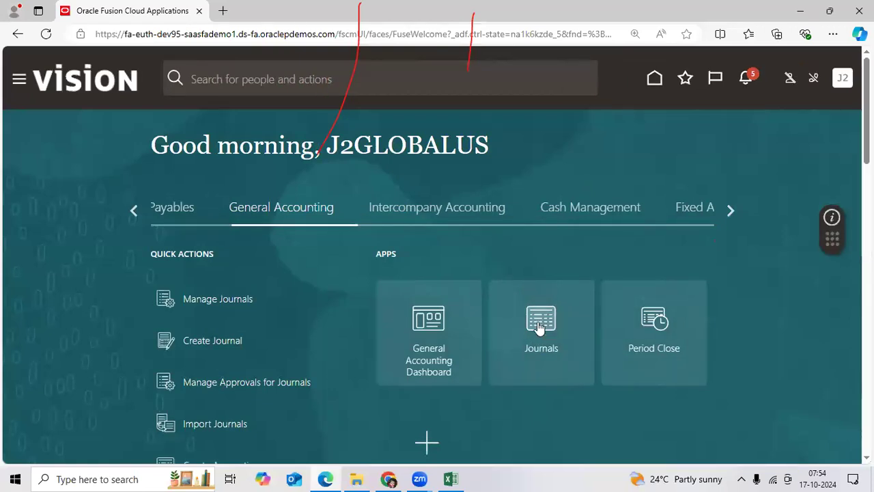
pyautogui.click(539, 328)
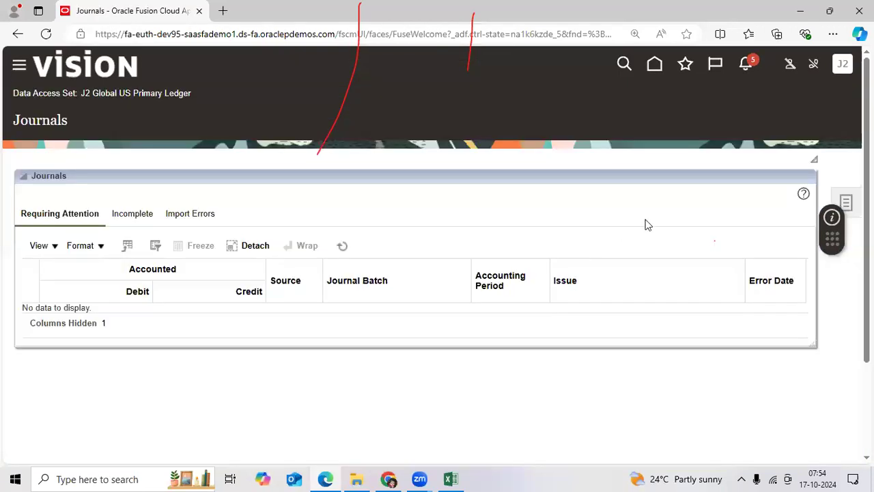
pyautogui.click(847, 199)
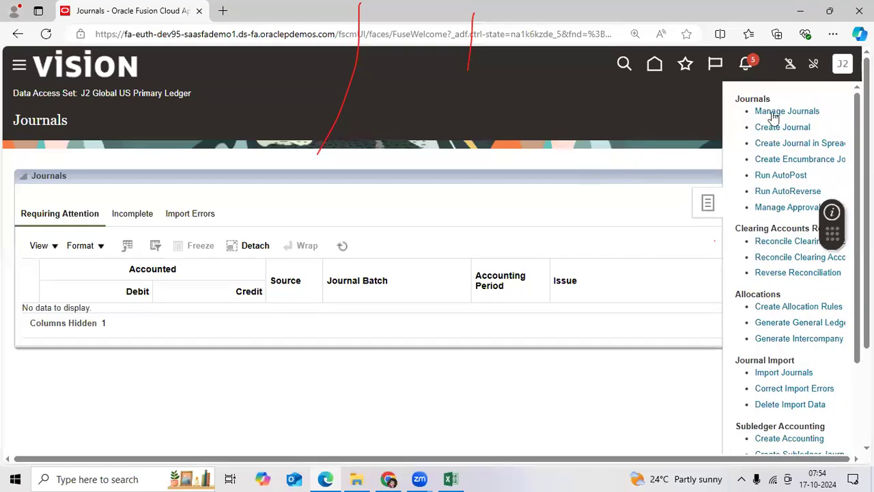
pyautogui.click(772, 112)
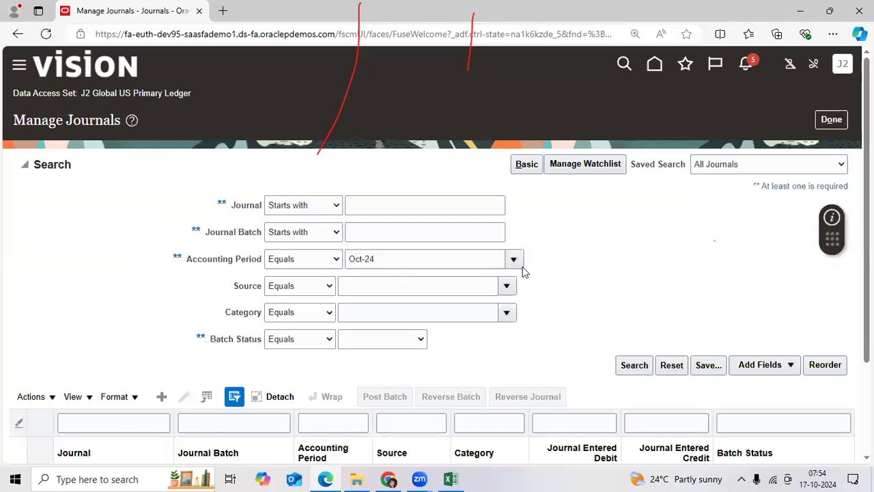
pyautogui.scroll(-1, 519, 287)
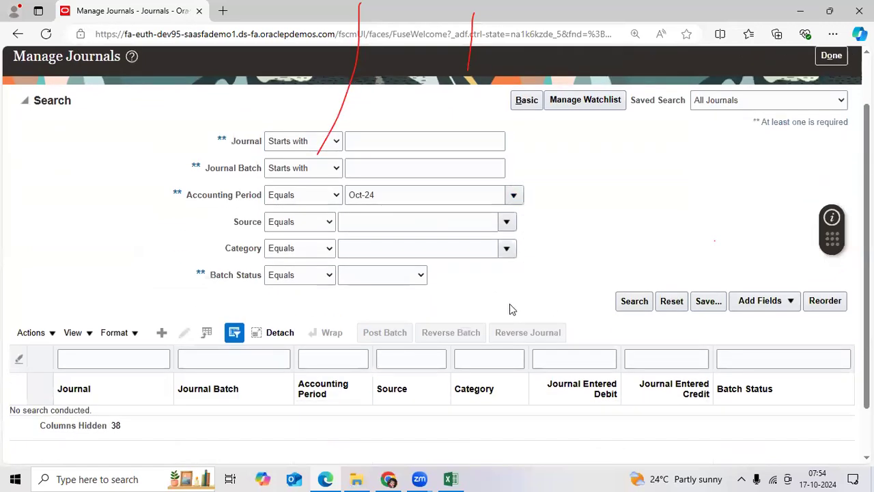
pyautogui.click(126, 222)
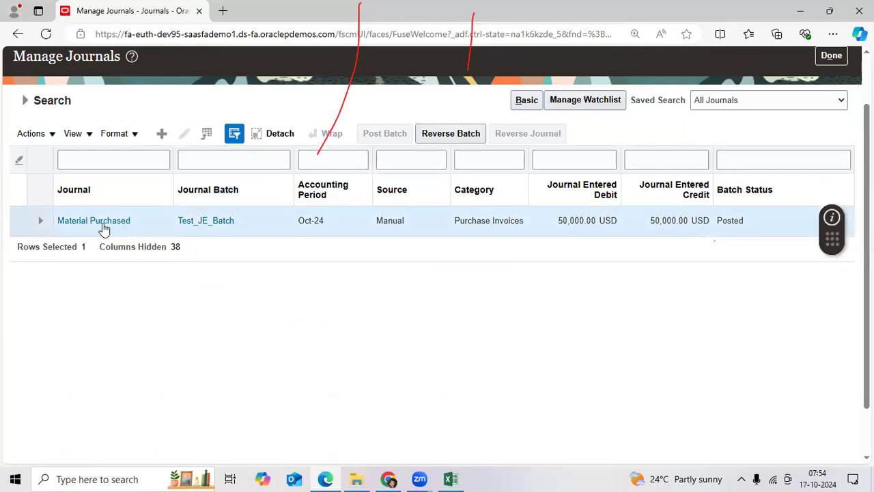
# Step: Open the Material Purchased journal and check its batch status, completion status and journal lines
pyautogui.click(120, 221)
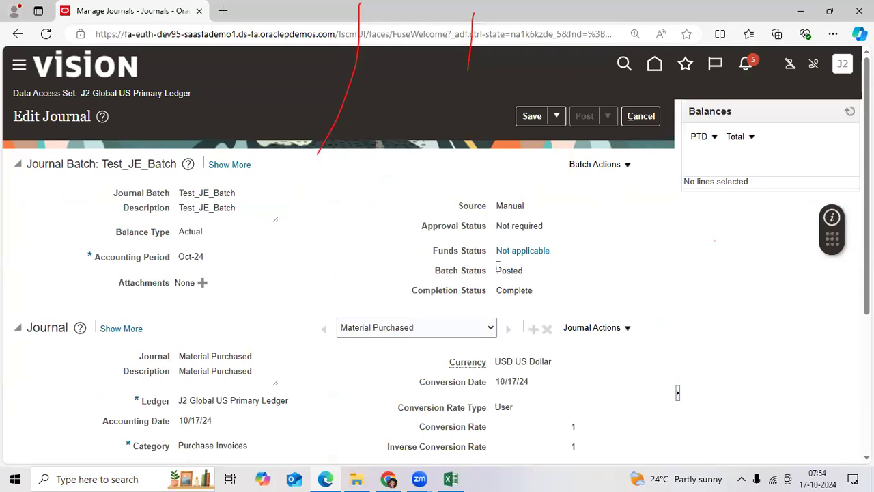
pyautogui.moveTo(497, 271); pyautogui.dragTo(539, 273)
pyautogui.click(497, 289)
pyautogui.doubleClick(527, 292)
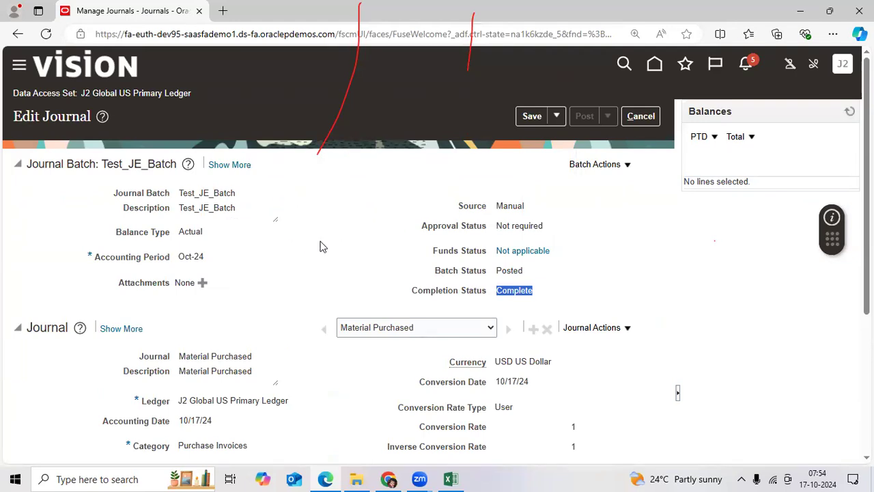
pyautogui.scroll(-3, 323, 246)
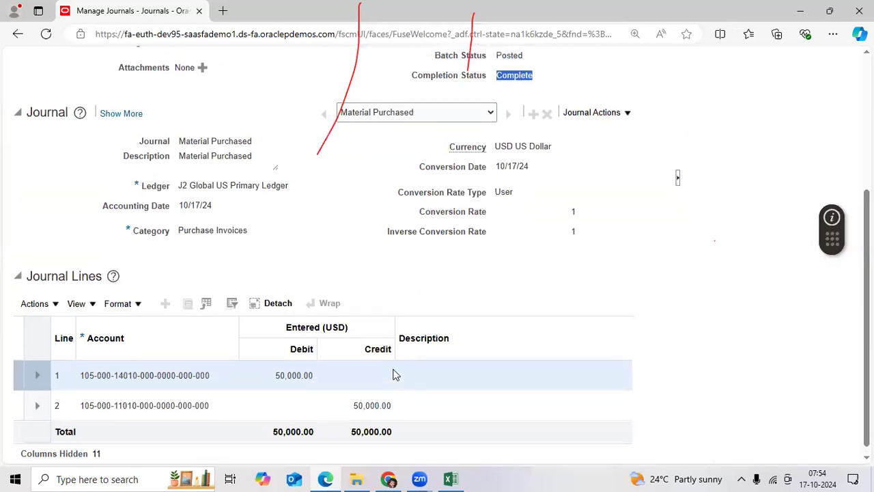
pyautogui.scroll(3, 393, 374)
pyautogui.click(343, 234)
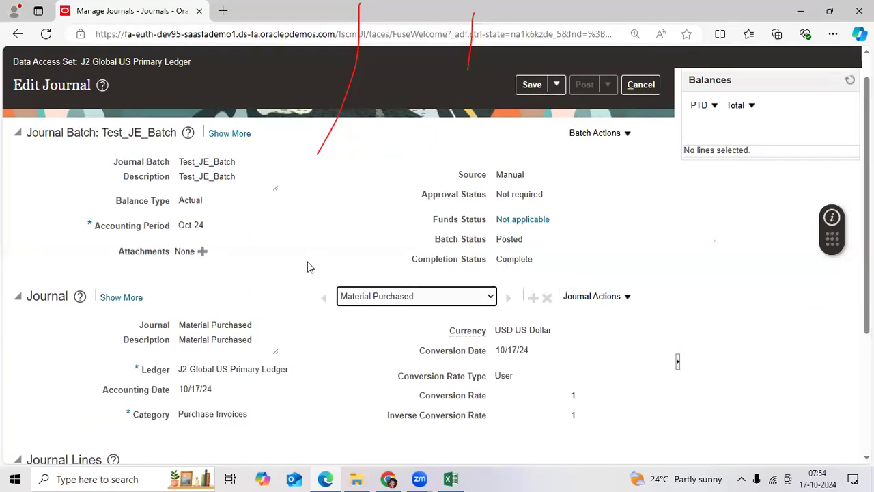
pyautogui.scroll(-3, 308, 266)
pyautogui.scroll(3, 230, 289)
# Step: Expand the journal's additional details, review the available batch actions and accounting period, and leave the journal
pyautogui.click(119, 296)
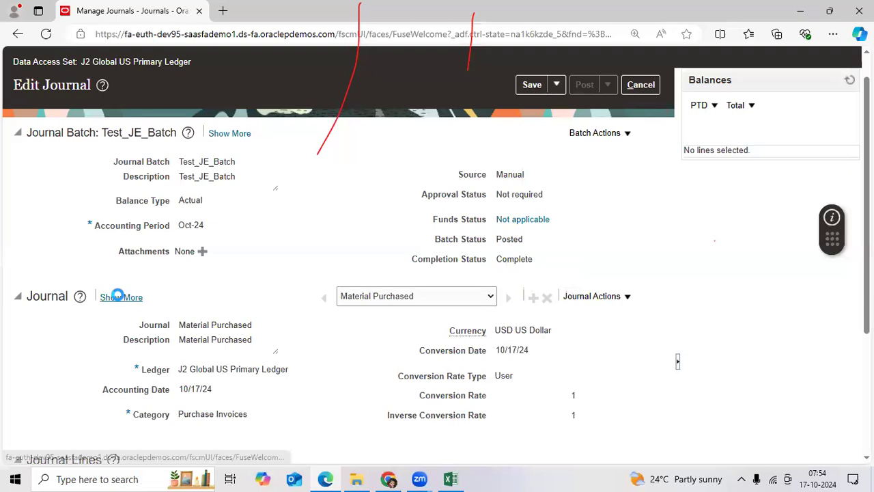
pyautogui.scroll(1, 374, 289)
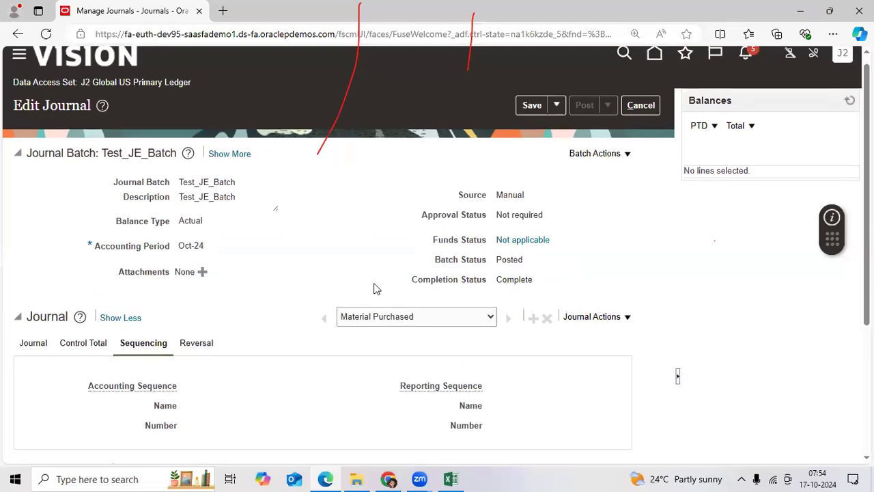
pyautogui.scroll(1, 374, 288)
pyautogui.click(597, 153)
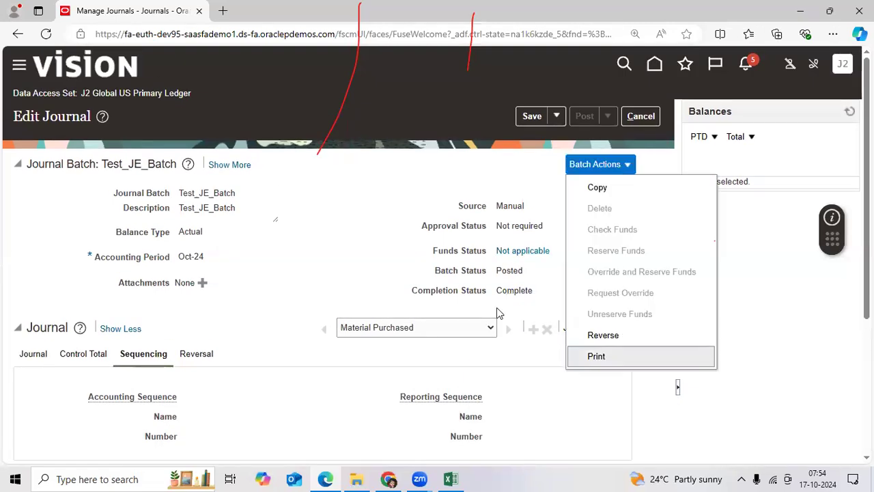
pyautogui.click(273, 201)
pyautogui.moveTo(178, 256); pyautogui.dragTo(247, 267)
pyautogui.click(552, 198)
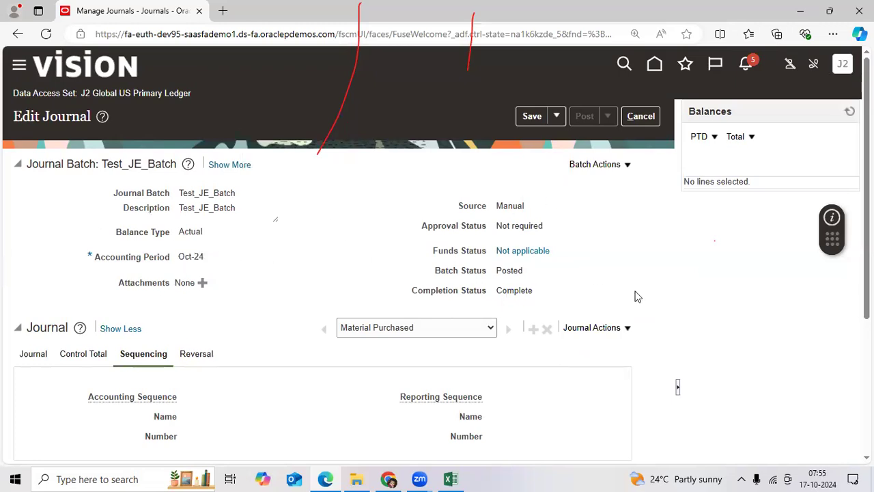
pyautogui.click(654, 118)
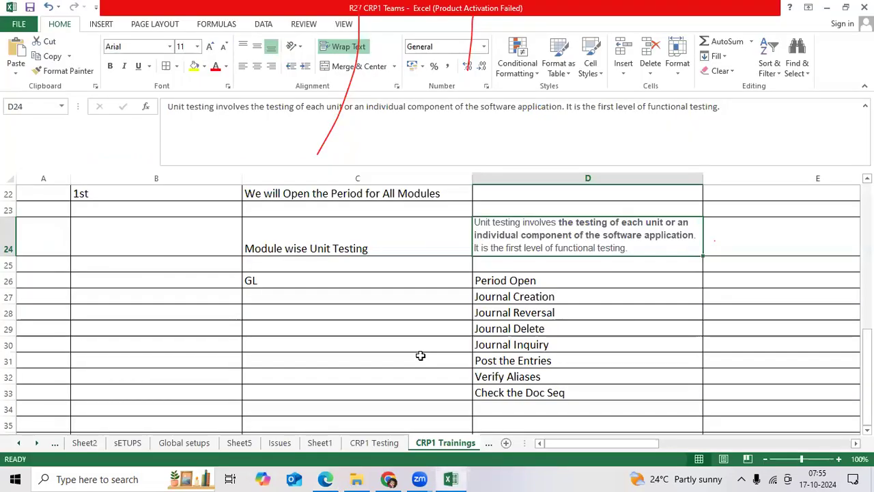
# Step: In the Excel CRP1 Trainings sheet, enter AP in C35 with Supplier Creation beside it in D35
pyautogui.scroll(-2, 355, 327)
pyautogui.click(362, 311)
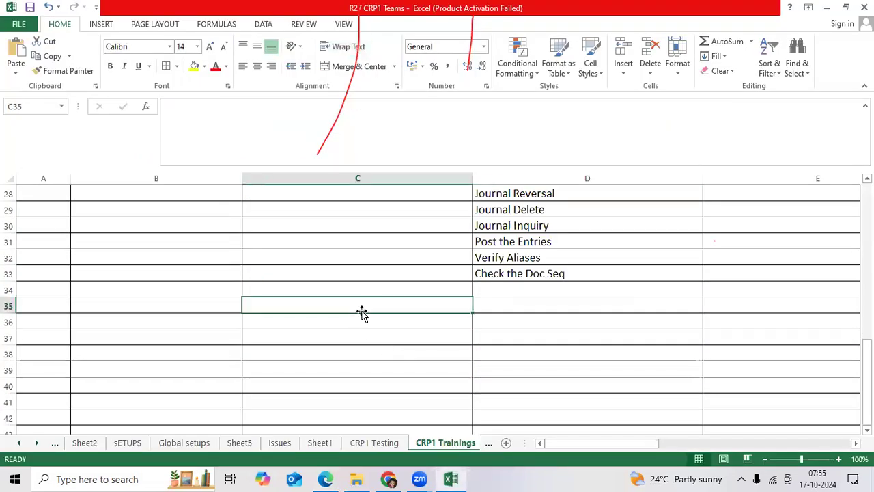
pyautogui.write('P')
pyautogui.press('BackSpace')
pyautogui.write('AP')
pyautogui.press('Tab')
pyautogui.write('Suppl')
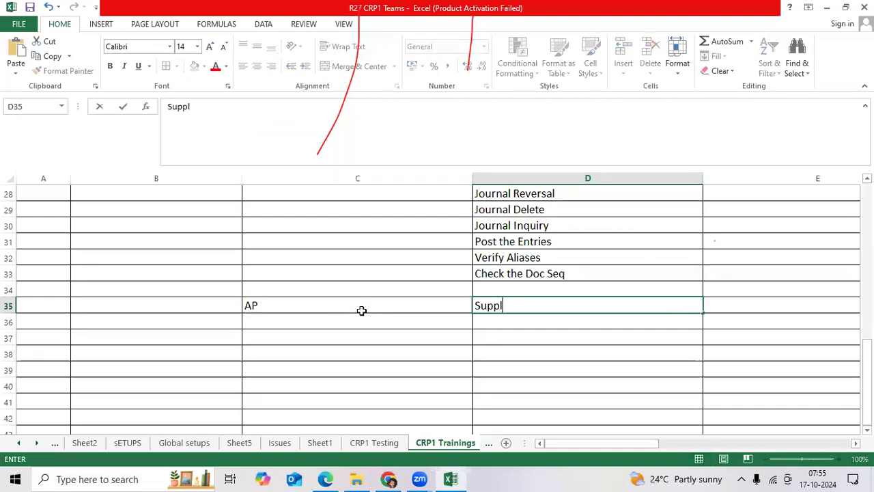
pyautogui.write('ier Creation')
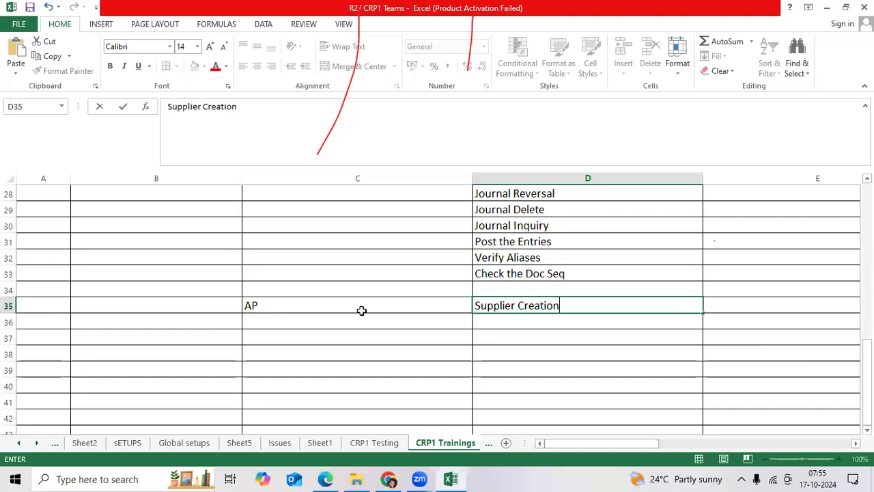
pyautogui.press('Return')
# Step: Add Invoice Creation in D36 and Payment Creation in D37 to the AP unit testing list
pyautogui.write('Invoice ')
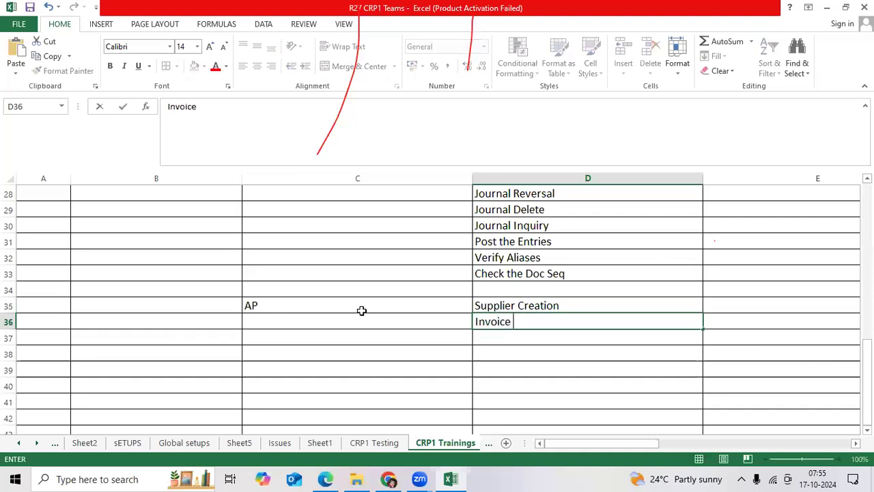
pyautogui.write('Creation')
pyautogui.press('Return')
pyautogui.write('Payment Creation')
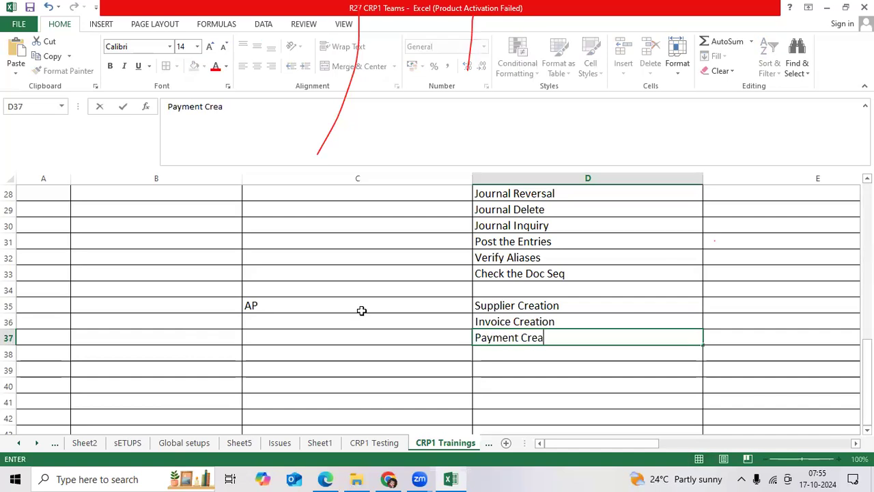
pyautogui.press('Return')
# Step: Start the AR section with AR in C39 and Customer Creation in D39
pyautogui.press('Return')
pyautogui.press('Left')
pyautogui.write('AR')
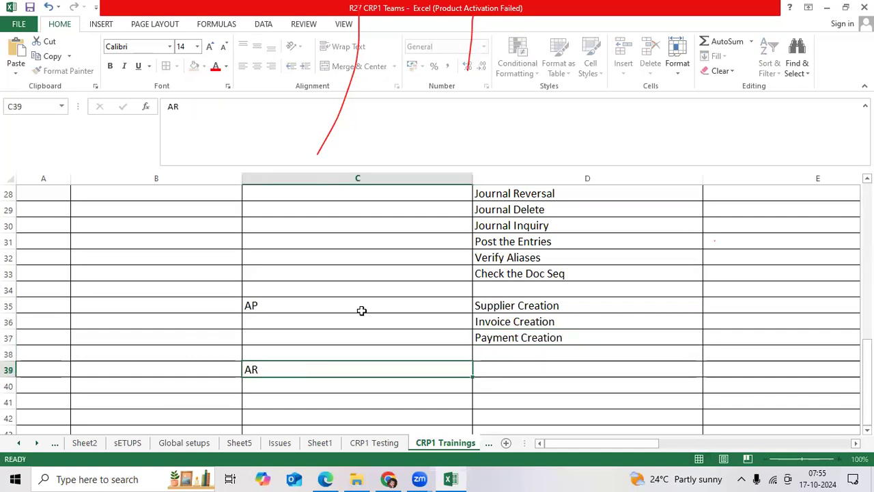
pyautogui.press('Right')
pyautogui.write('Customer ')
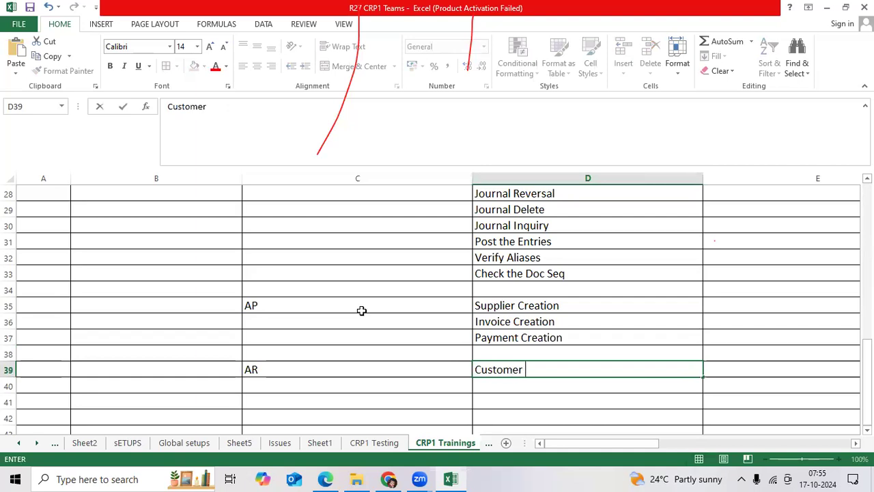
pyautogui.write('Creation')
pyautogui.press('Return')
# Step: Add Invoice Creation in D40 and Receipt Creation in D41 to the AR unit testing list
pyautogui.write('Invoice Cre')
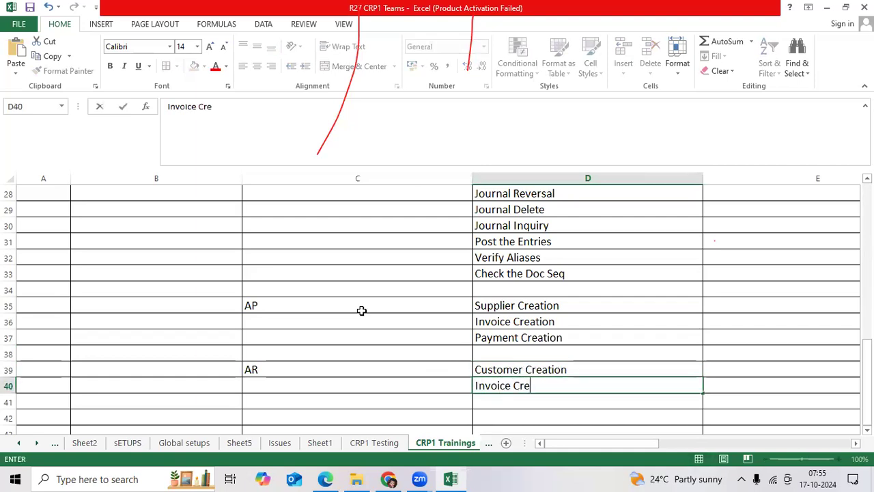
pyautogui.write('ation')
pyautogui.press('Return')
pyautogui.write('Rec')
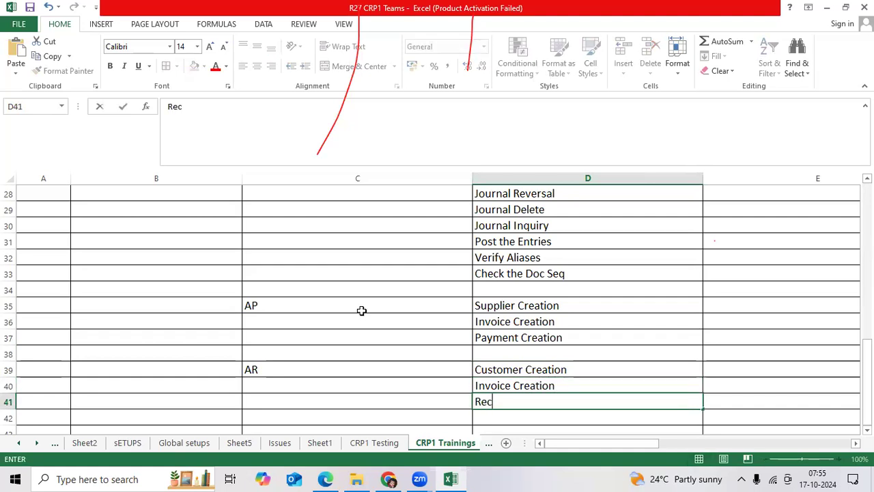
pyautogui.write('eipt Creation')
pyautogui.hotkey('ctrl', 'Return')
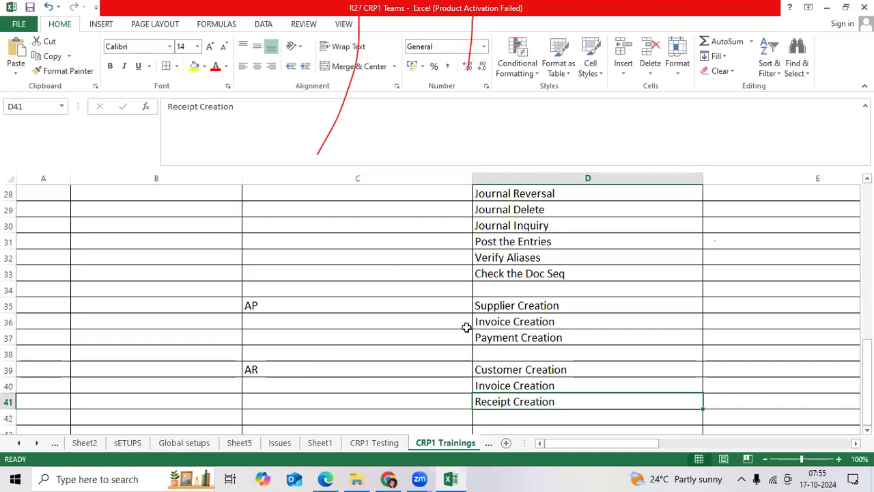
# Step: Select cell C43 below the AR section for another module entry
pyautogui.scroll(-2, 458, 326)
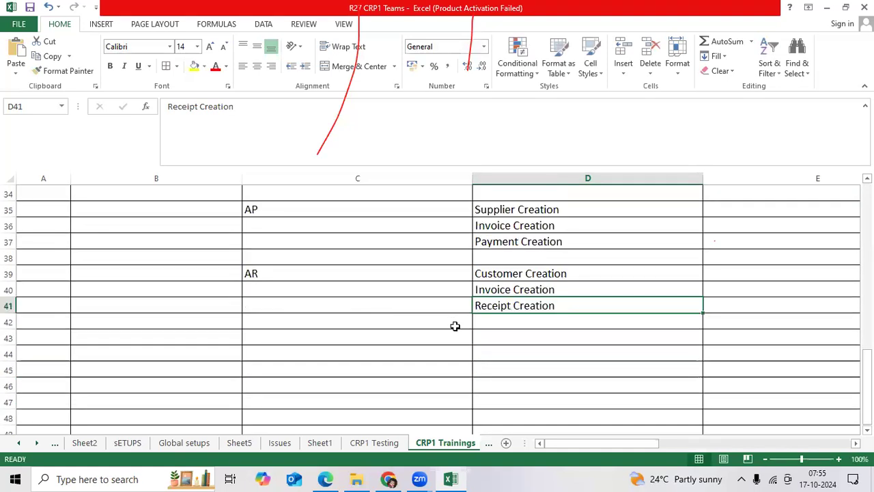
pyautogui.click(357, 335)
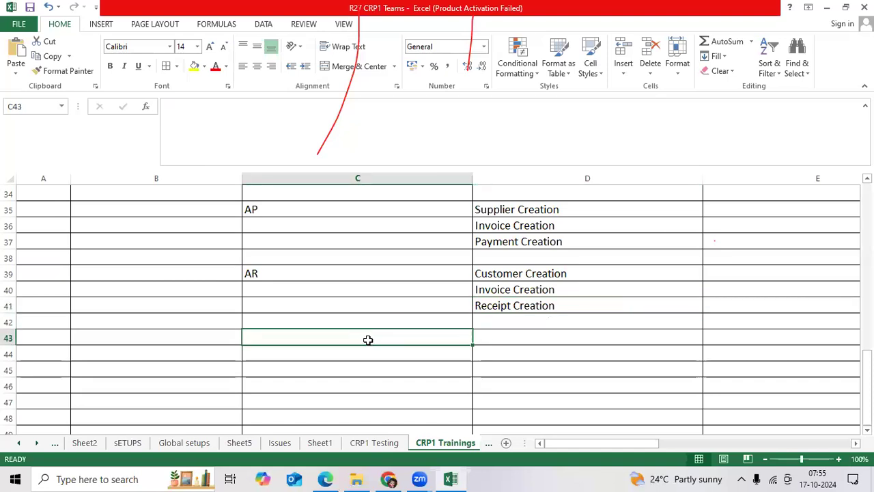